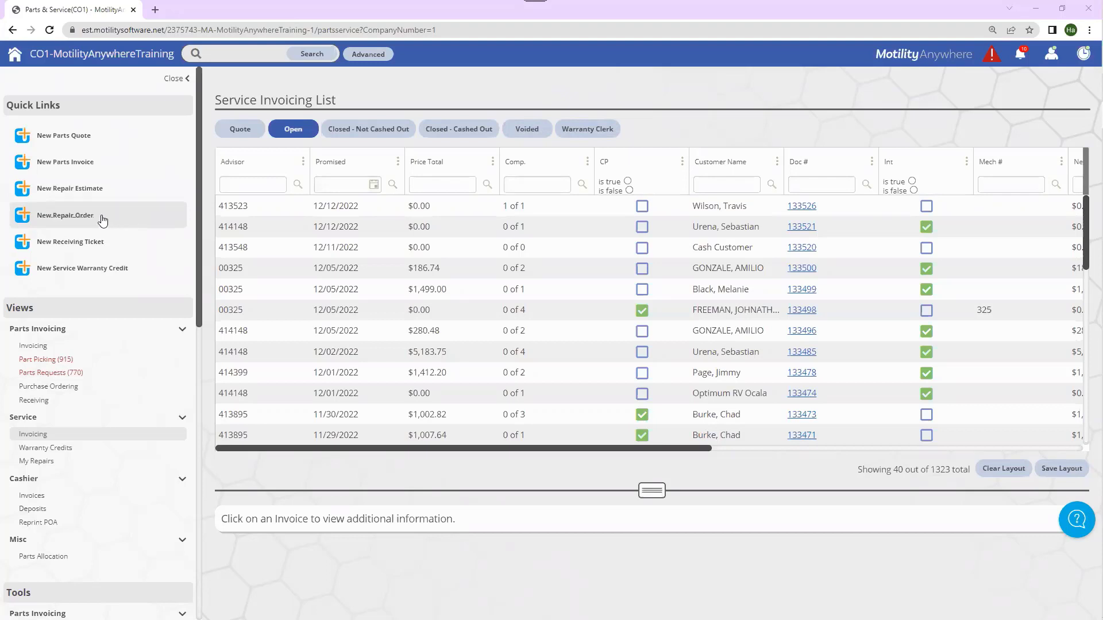
# Step: Start a new repair estimate as Service INV 133529 with one Retail repair line
pyautogui.click(87, 189)
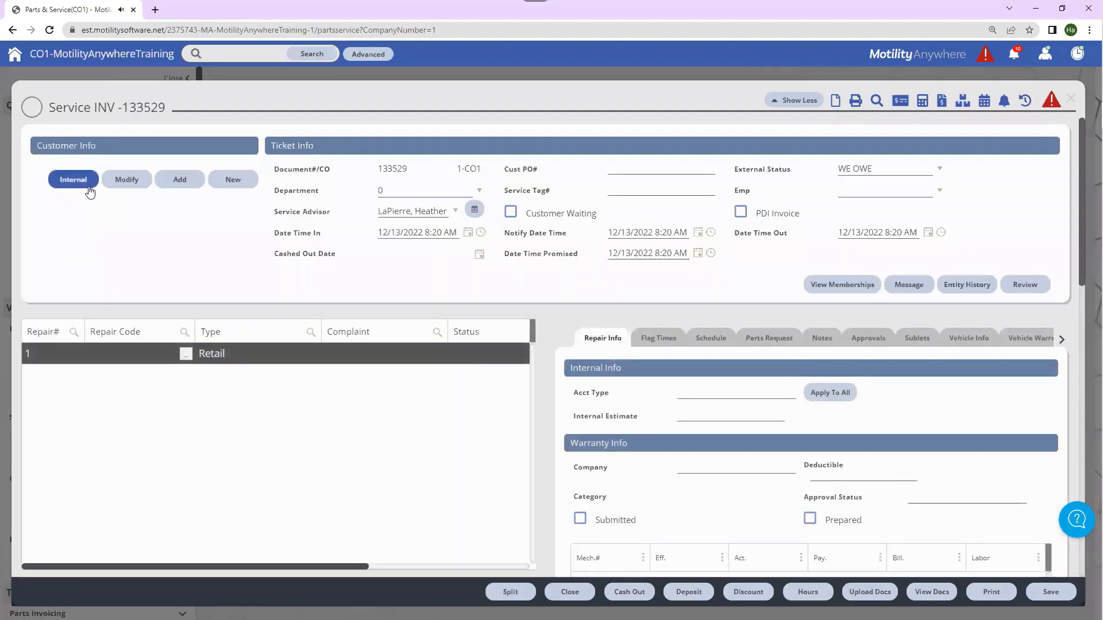
pyautogui.click(74, 180)
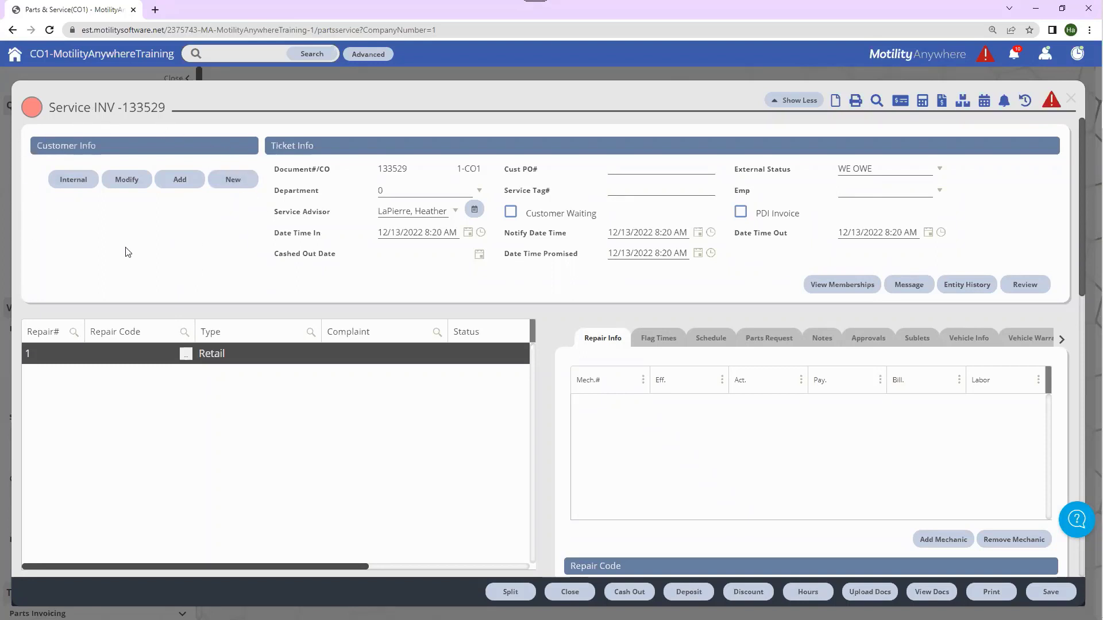
pyautogui.click(73, 185)
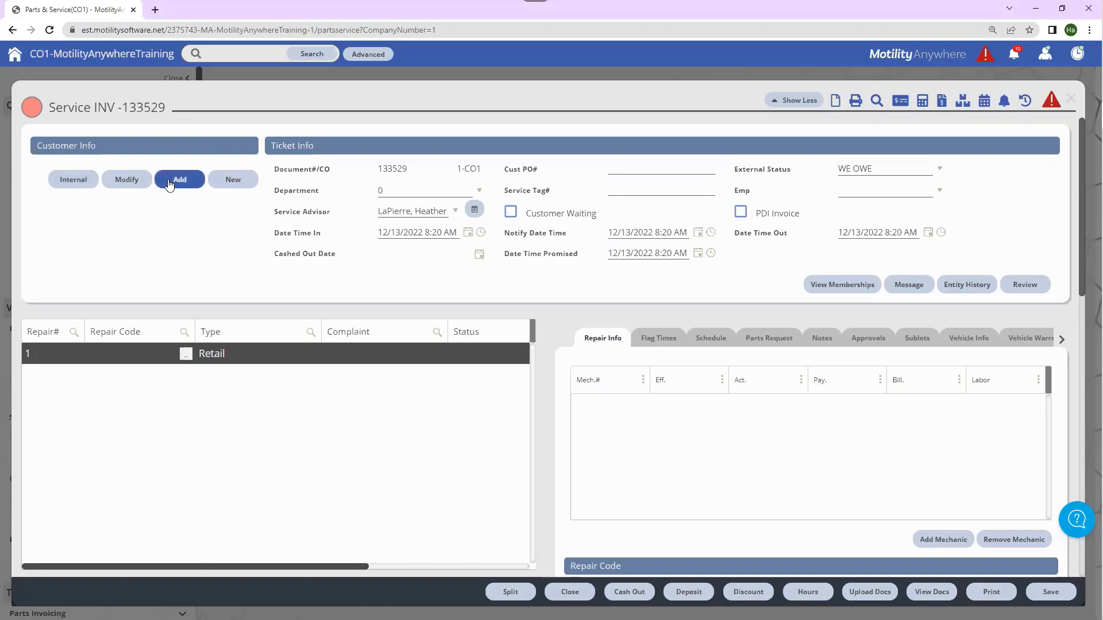
# Step: Start a new customer, enter the customer's first and last name, and inspect the matching duplicate
pyautogui.click(241, 185)
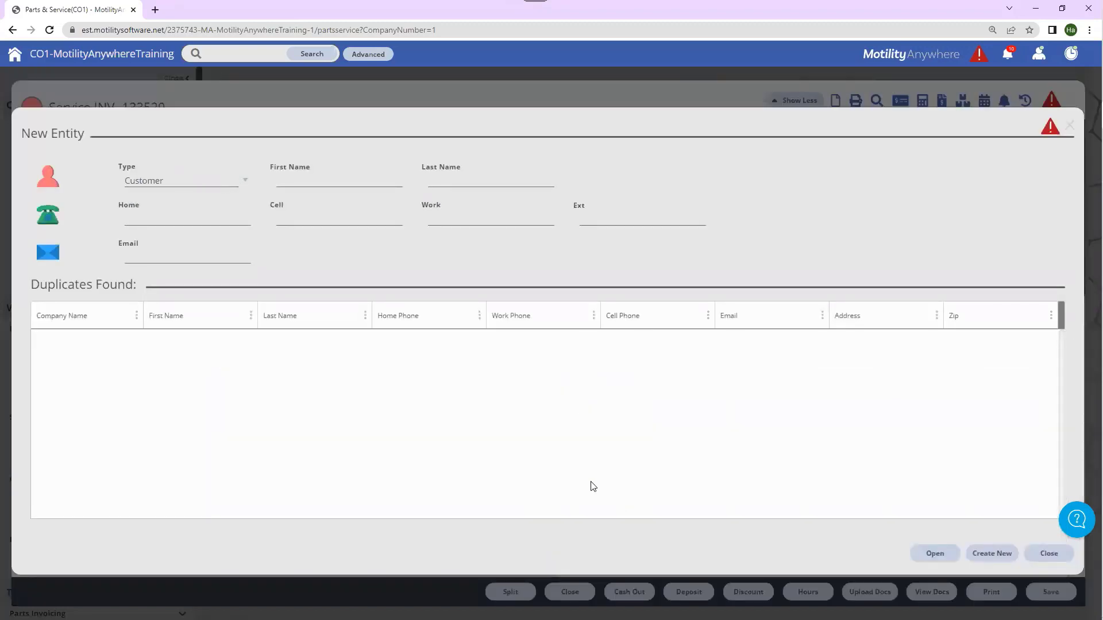
pyautogui.click(350, 181)
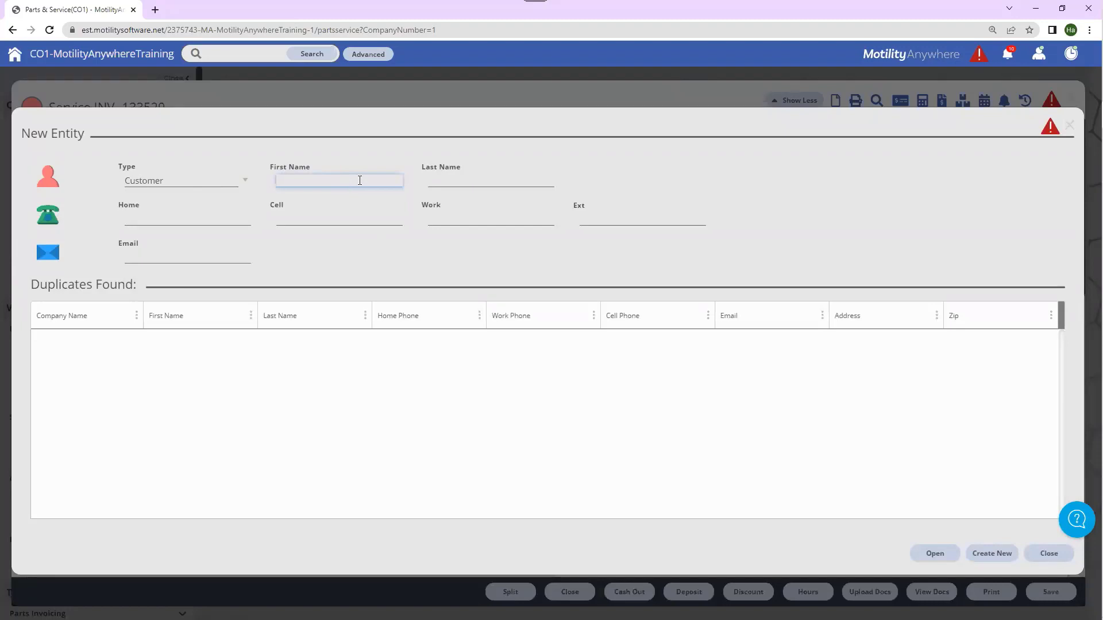
pyautogui.press('Tab')
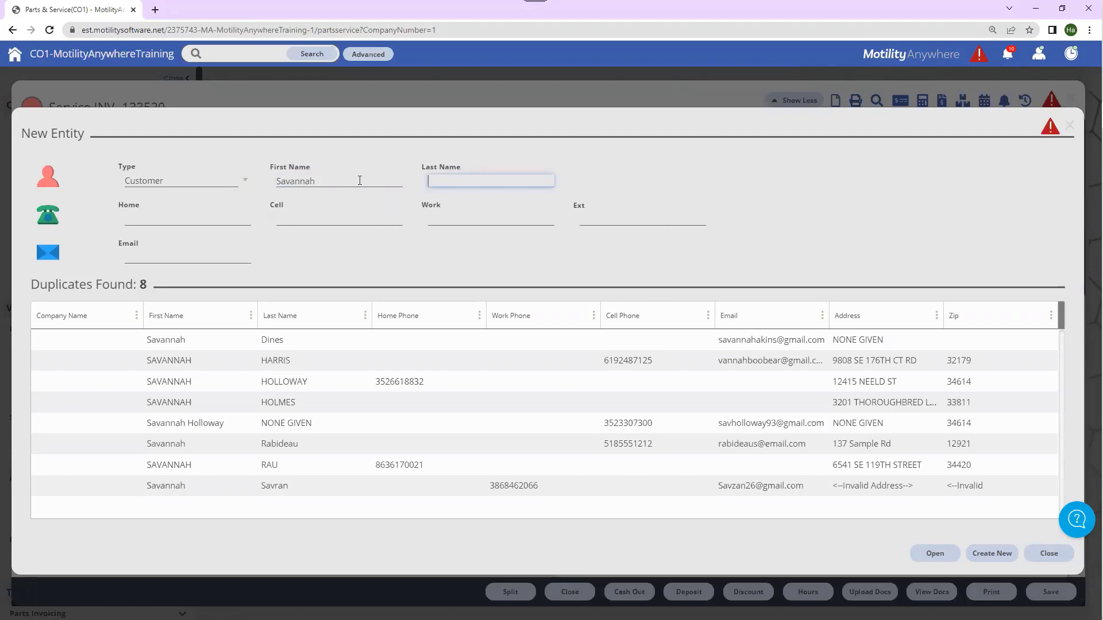
pyautogui.press('Tab')
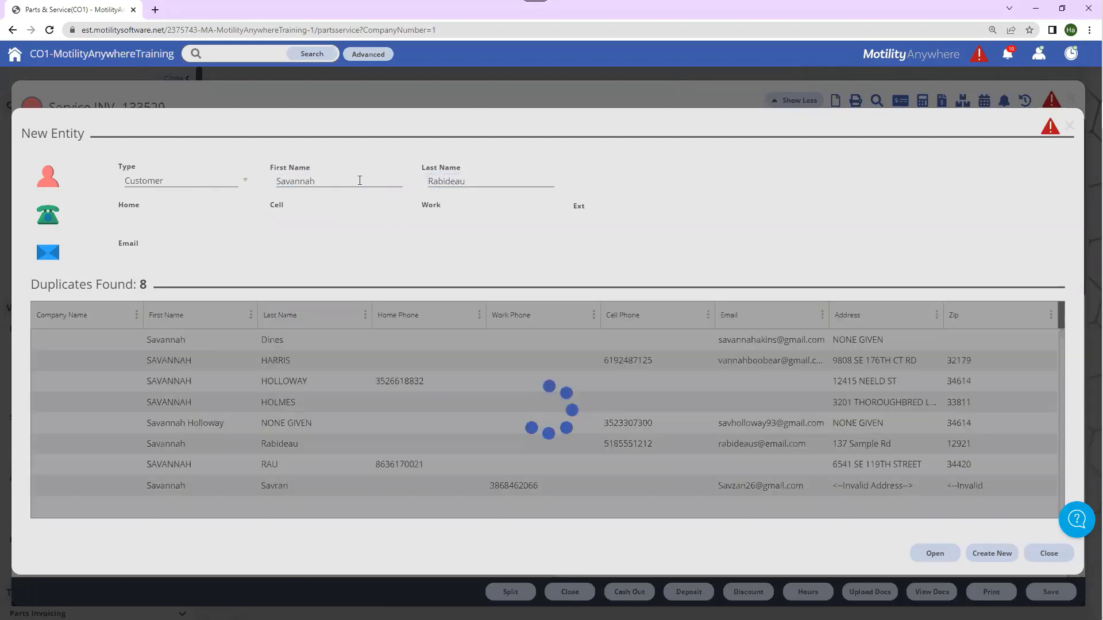
pyautogui.click(319, 342)
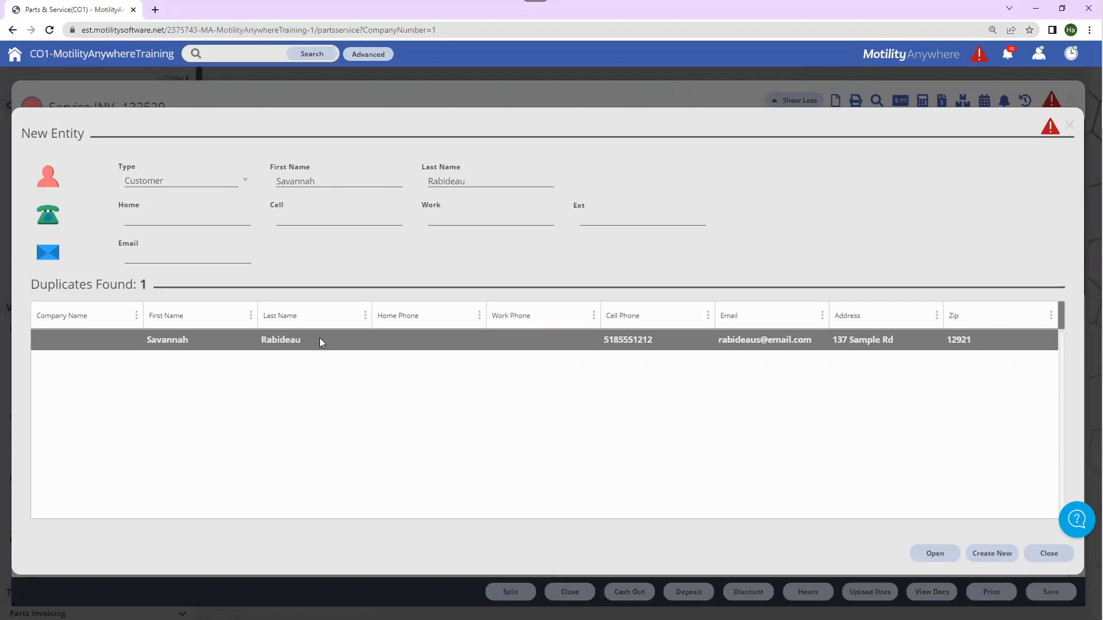
pyautogui.click(316, 343)
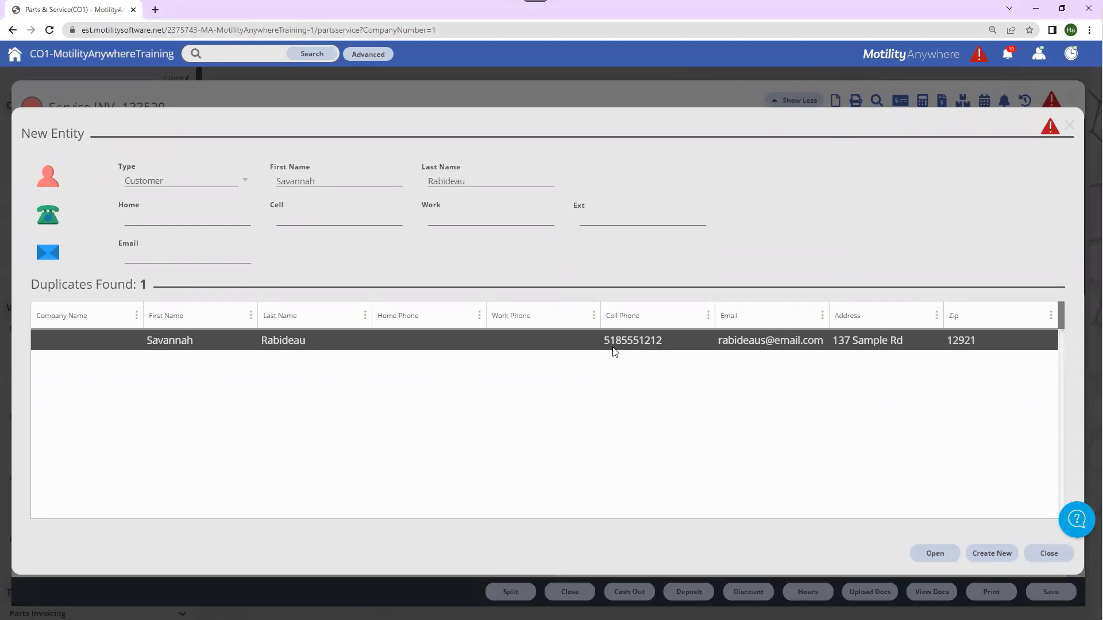
# Step: Replace the last name, enter the customer's home phone number, and create the customer record
pyautogui.click(156, 218)
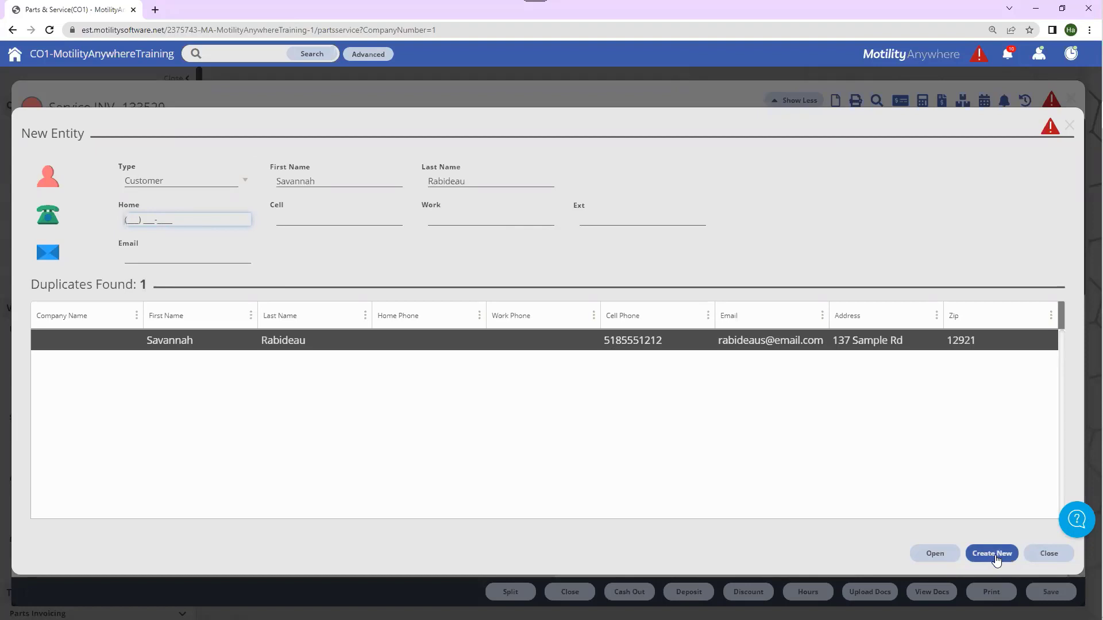
pyautogui.click(483, 178)
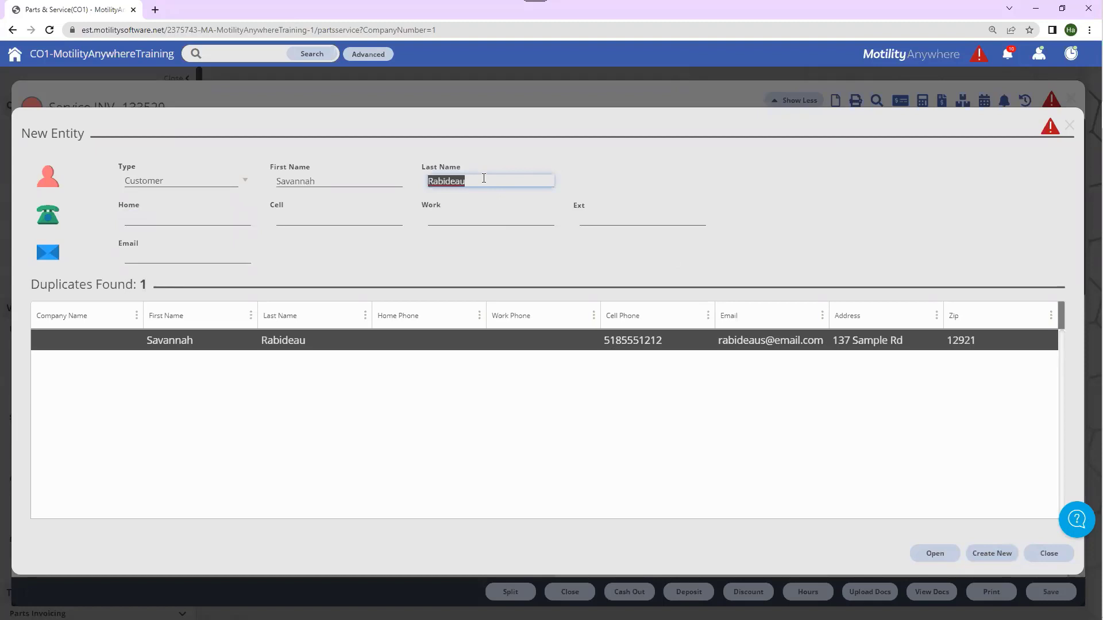
pyautogui.write('Wilson')
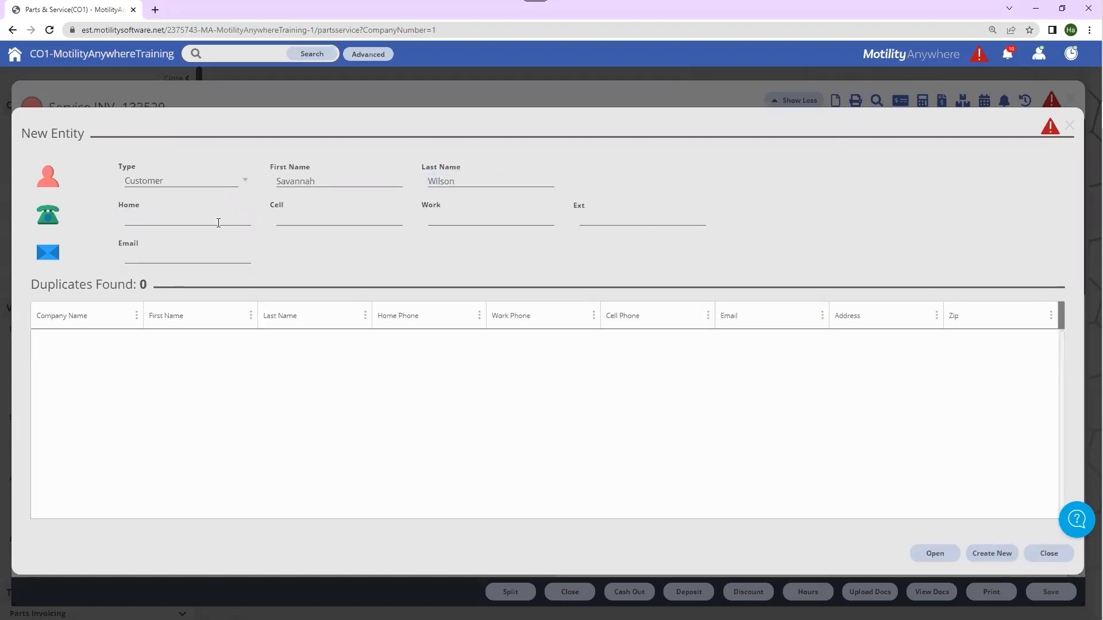
pyautogui.click(191, 220)
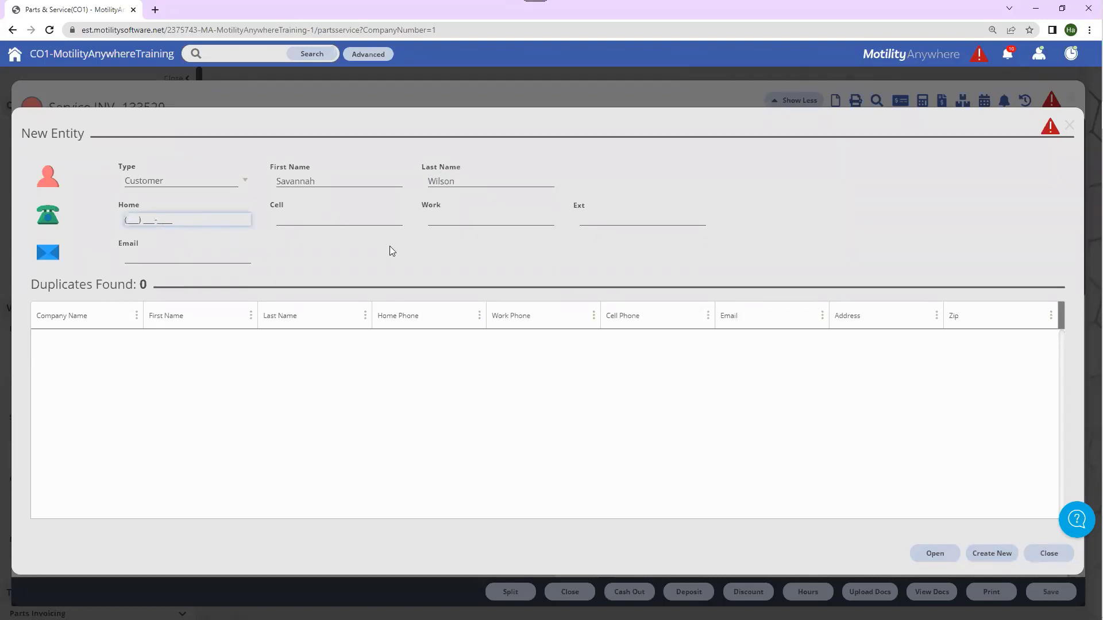
pyautogui.write('5553331212')
pyautogui.click(367, 237)
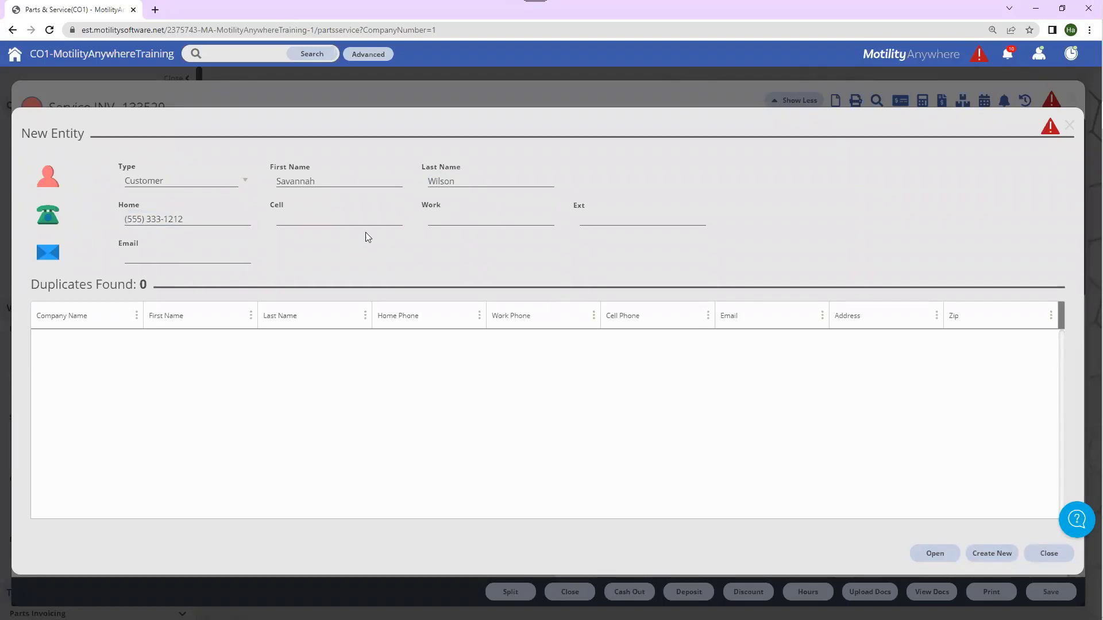
pyautogui.click(994, 555)
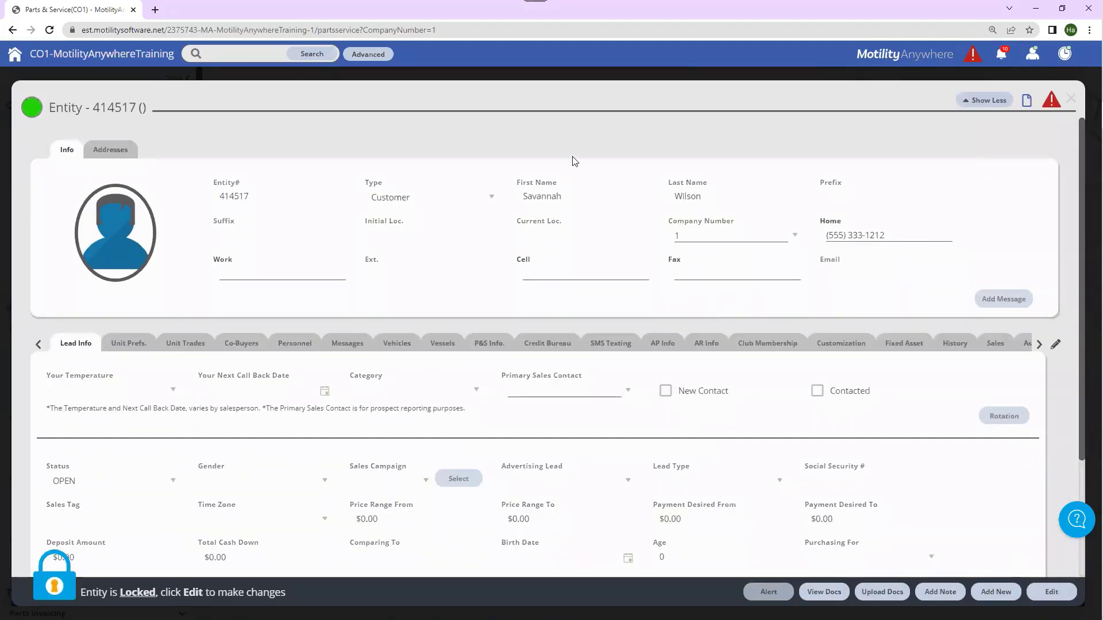
# Step: Edit the new customer record, review its Vehicles tab, save it and close back to INV 133529
pyautogui.click(566, 197)
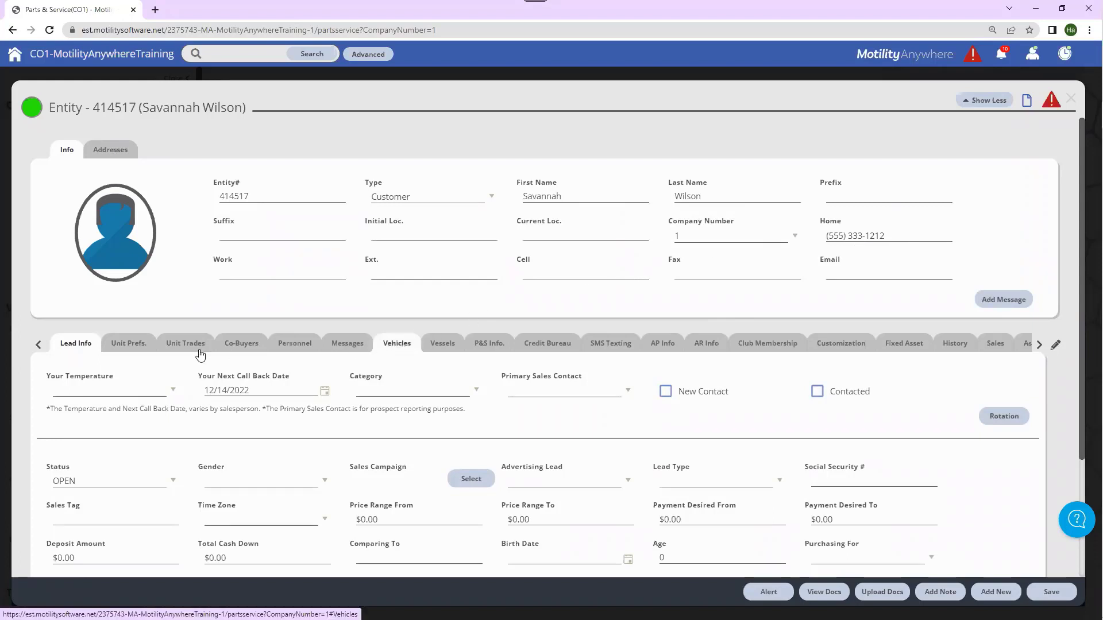
pyautogui.click(396, 347)
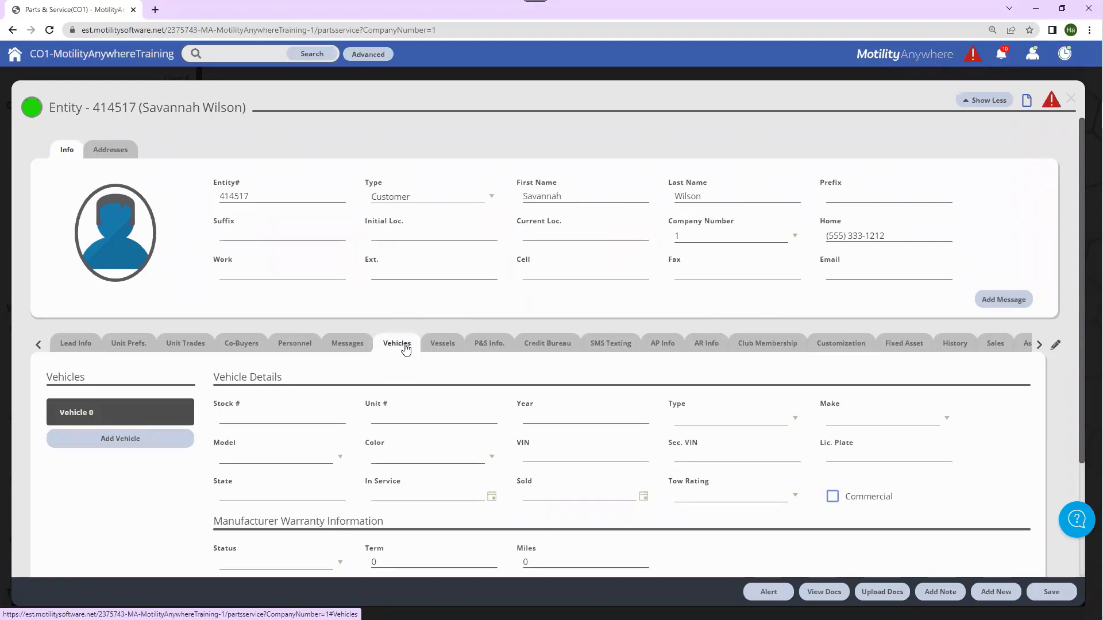
pyautogui.click(1050, 599)
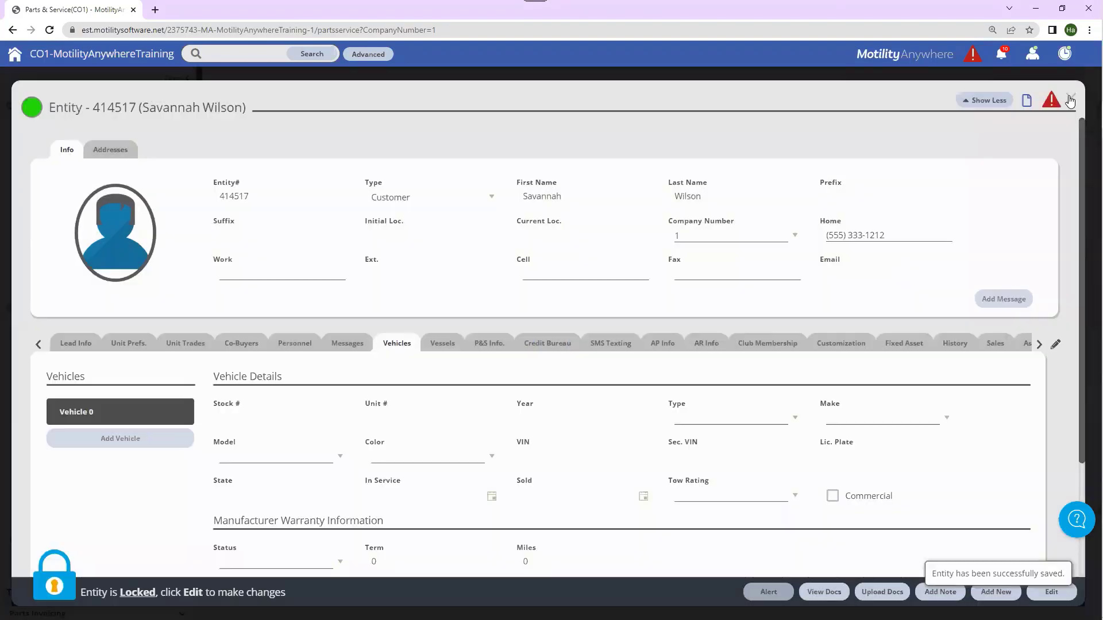
pyautogui.click(1070, 99)
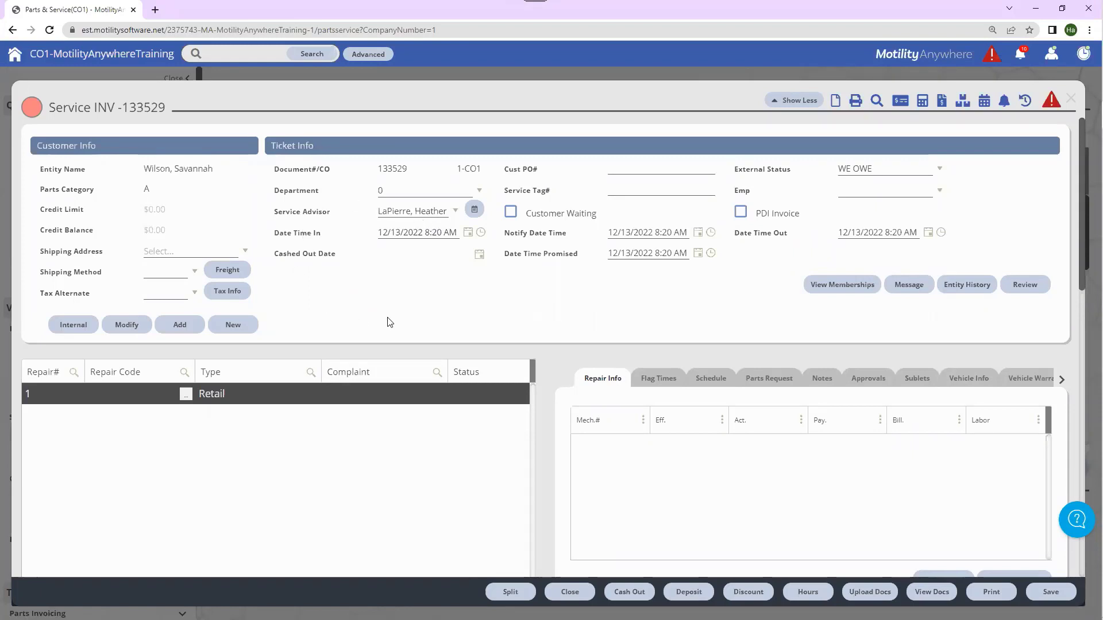
# Step: Collapse the INV 133529 header to its compact Show Less summary above the repair list
pyautogui.scroll(-2, 394, 320)
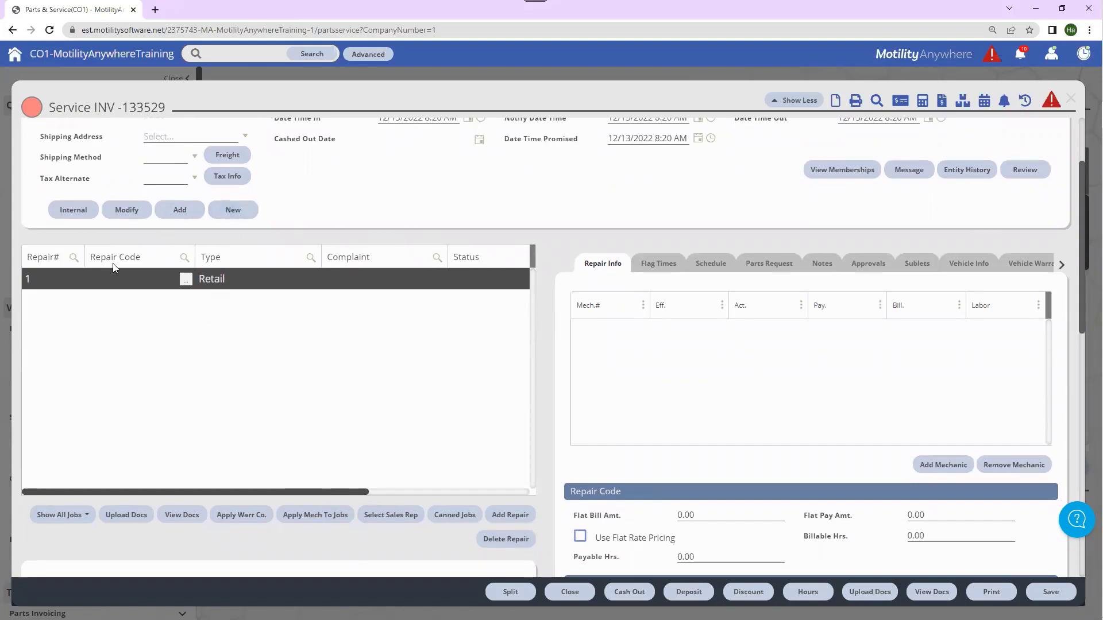
pyautogui.scroll(1, 531, 362)
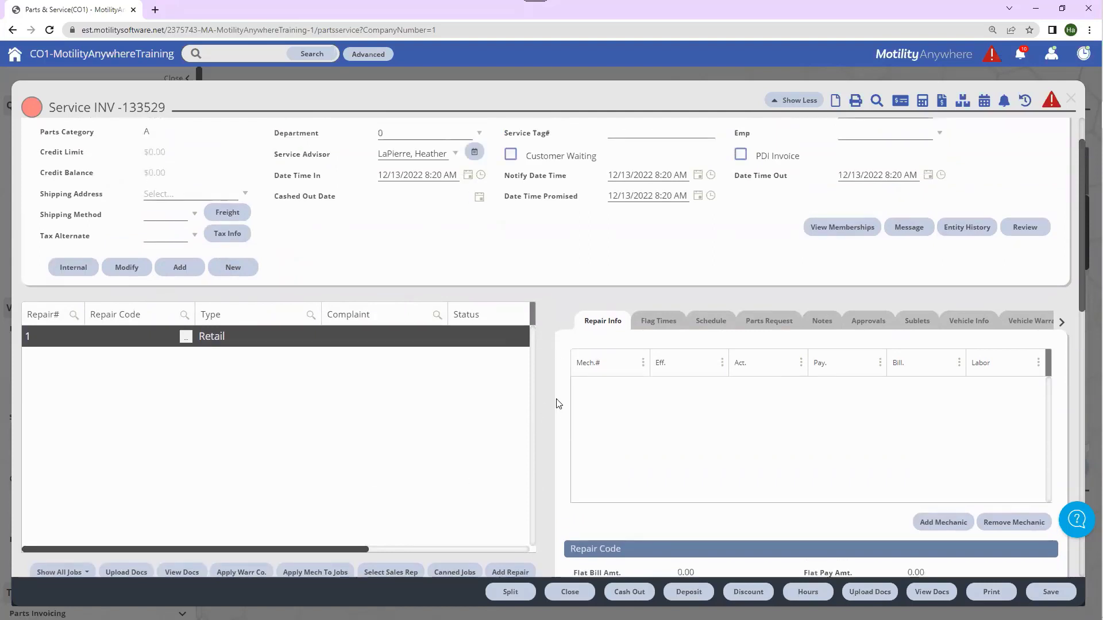
pyautogui.click(791, 101)
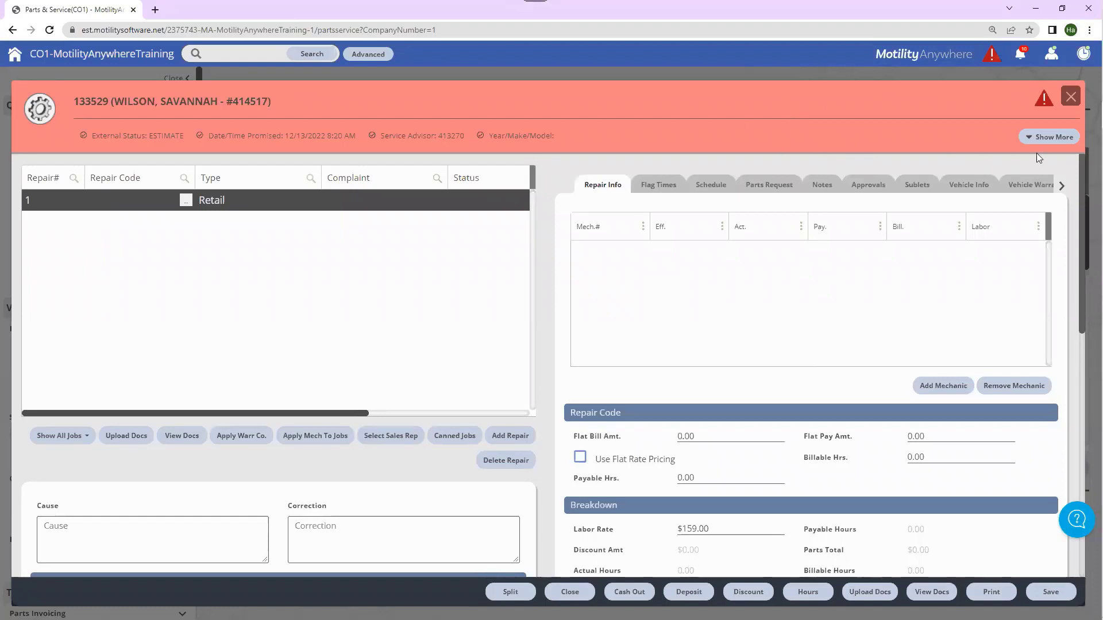
pyautogui.click(1054, 139)
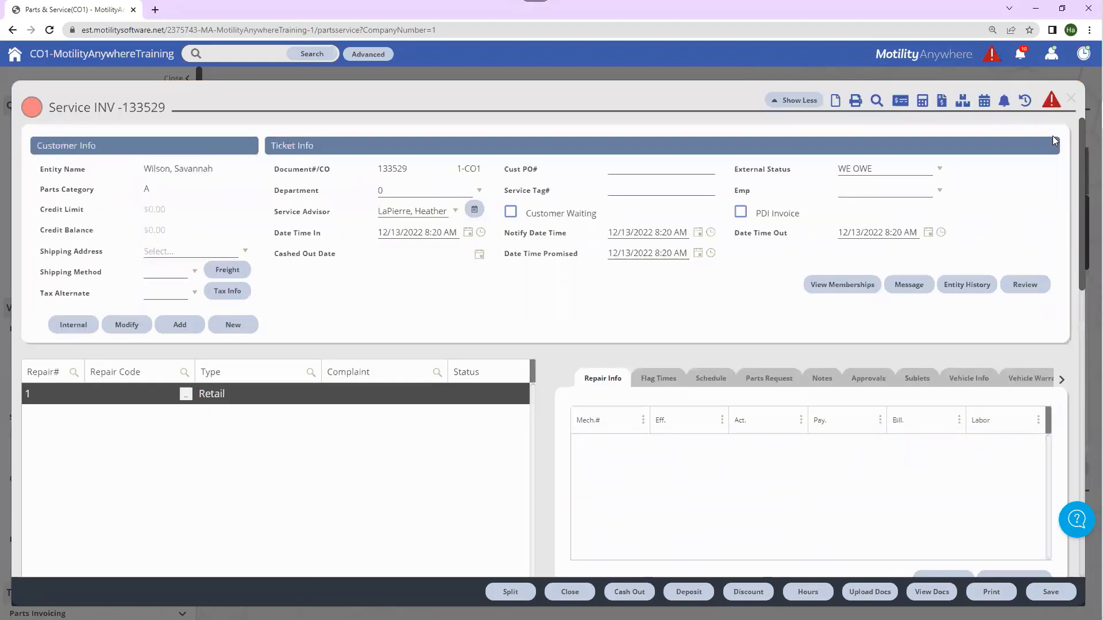
pyautogui.click(786, 99)
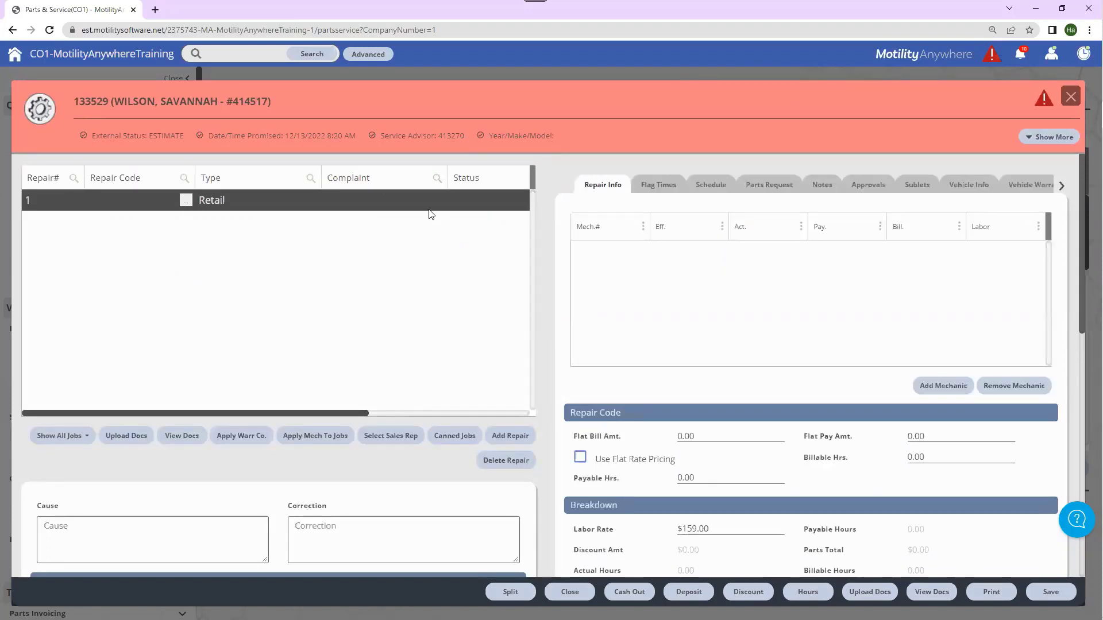
# Step: Enter 'C/s brakes making noise' as repair 1's complaint and add a second repair line
pyautogui.click(377, 201)
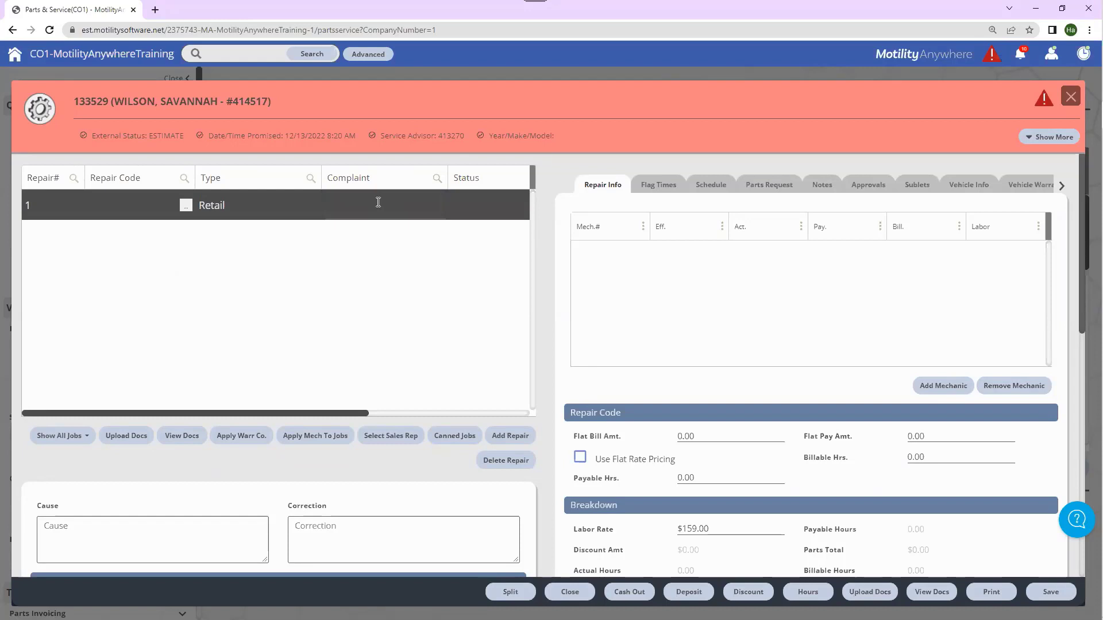
pyautogui.write('C/s brakes making noise')
pyautogui.click(307, 248)
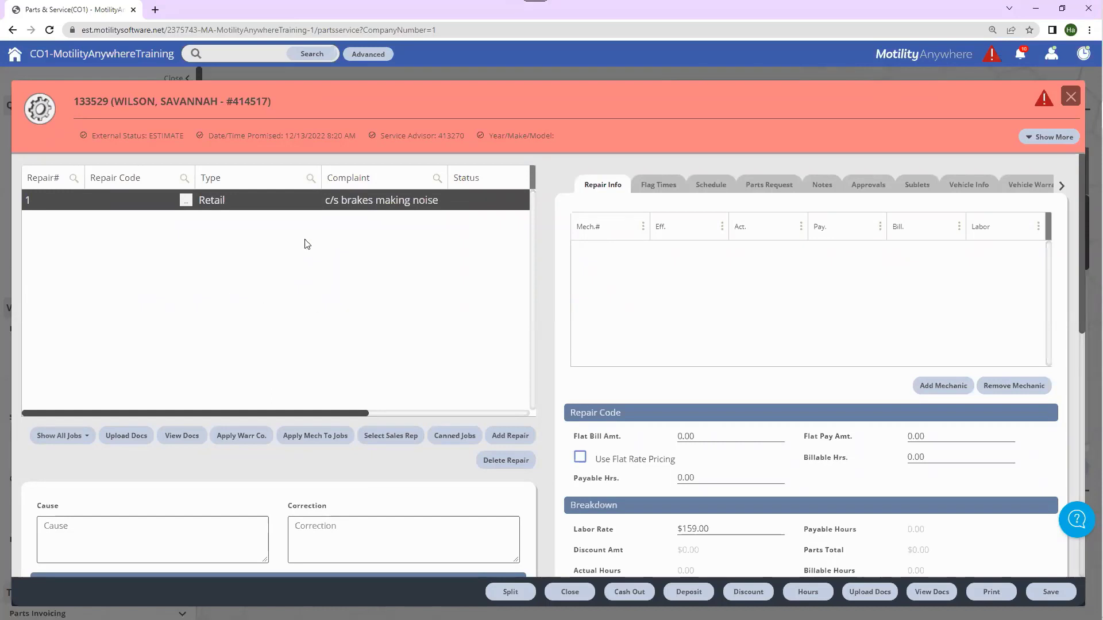
pyautogui.click(509, 435)
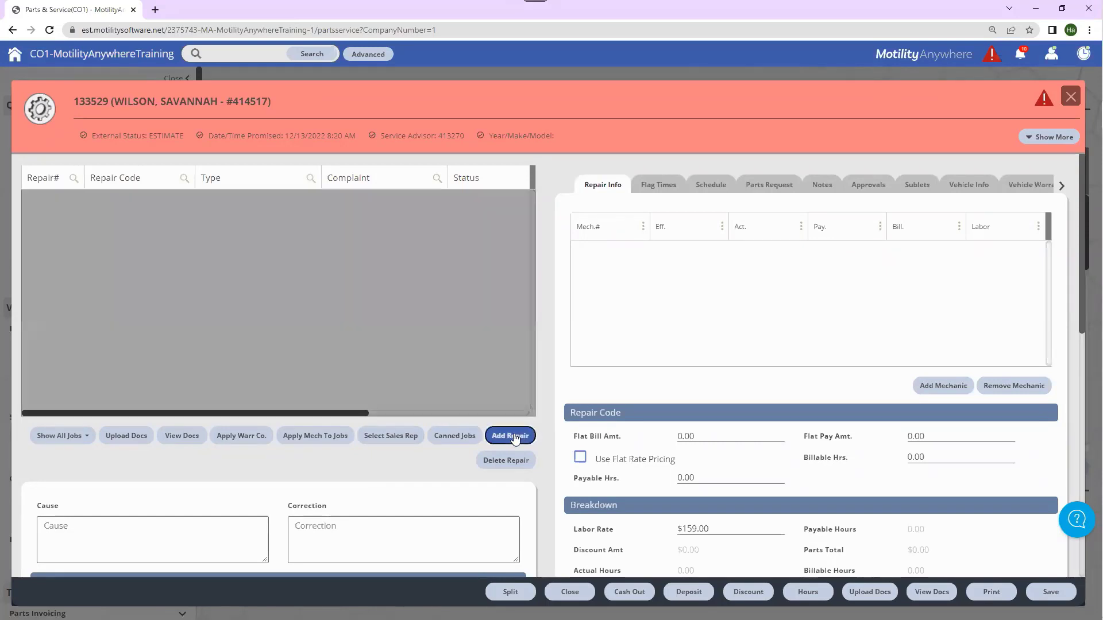
# Step: Assign repair code RV10A-12, breakaway switch R&R at 0.50 flat-rate hours, to repair 2
pyautogui.click(141, 221)
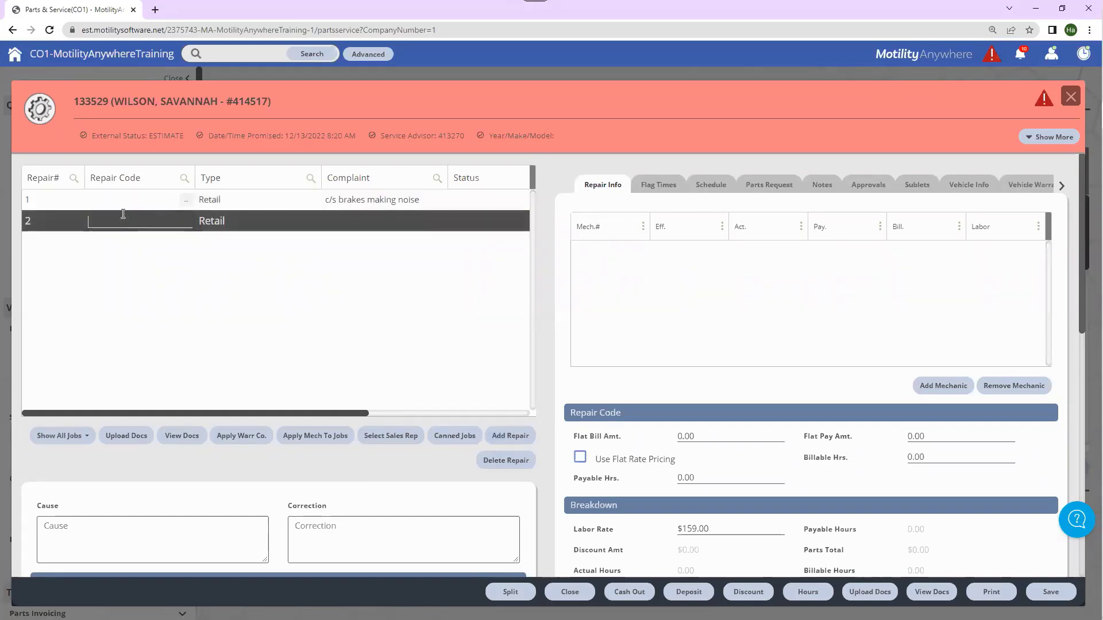
pyautogui.click(132, 278)
pyautogui.click(185, 222)
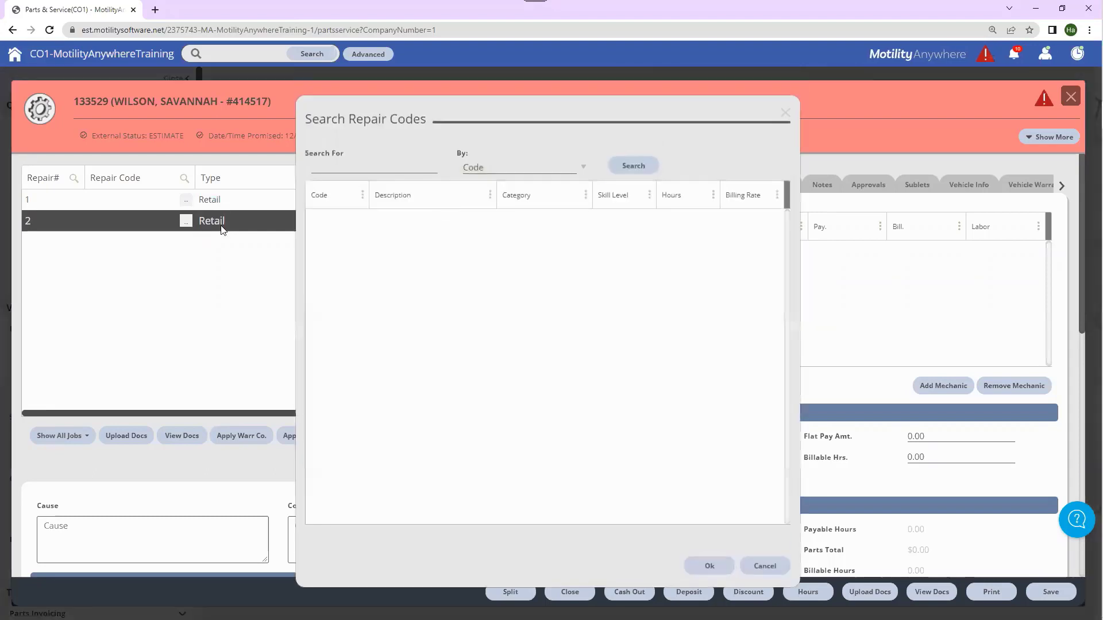
pyautogui.click(642, 168)
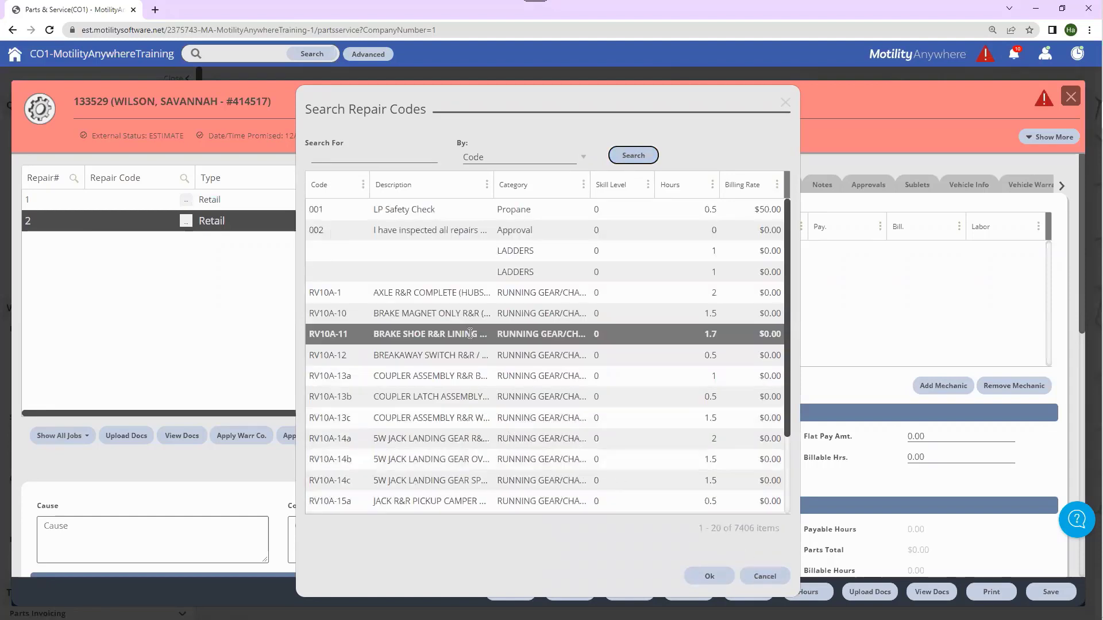
pyautogui.doubleClick(443, 356)
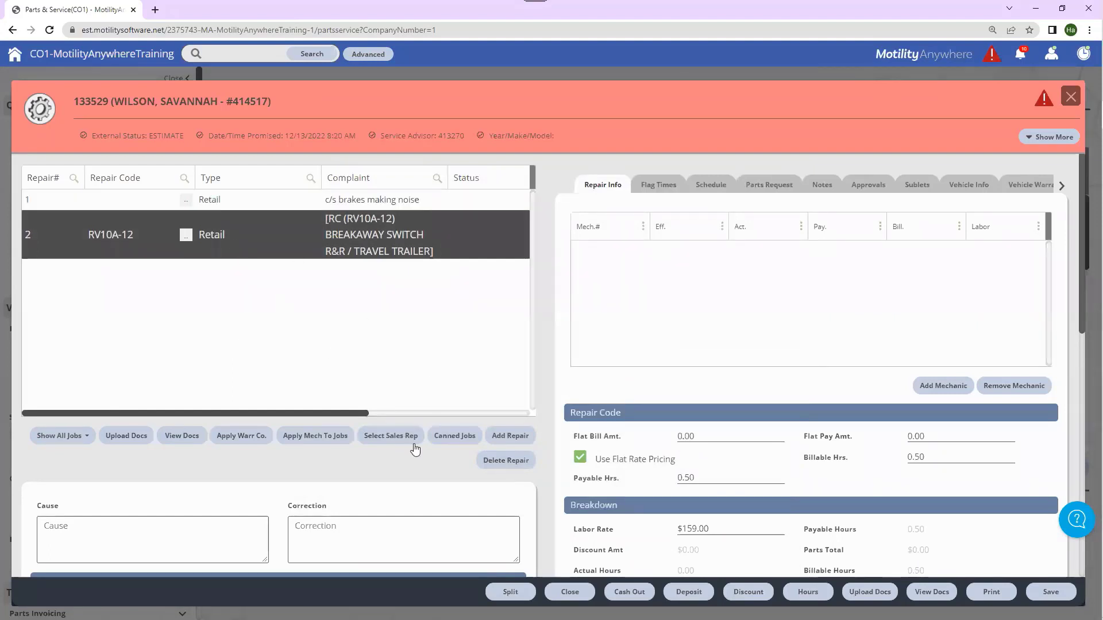
# Step: Add the ARMDRLCK: REMOTE DOOR LOCK canned job as a third repair line
pyautogui.click(452, 442)
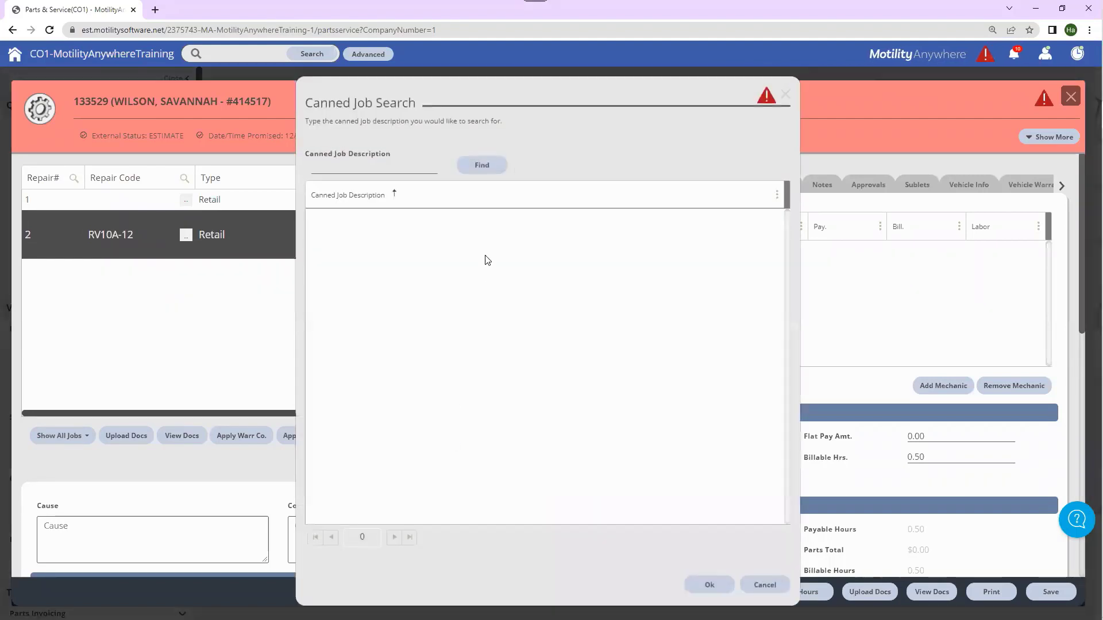
pyautogui.click(482, 169)
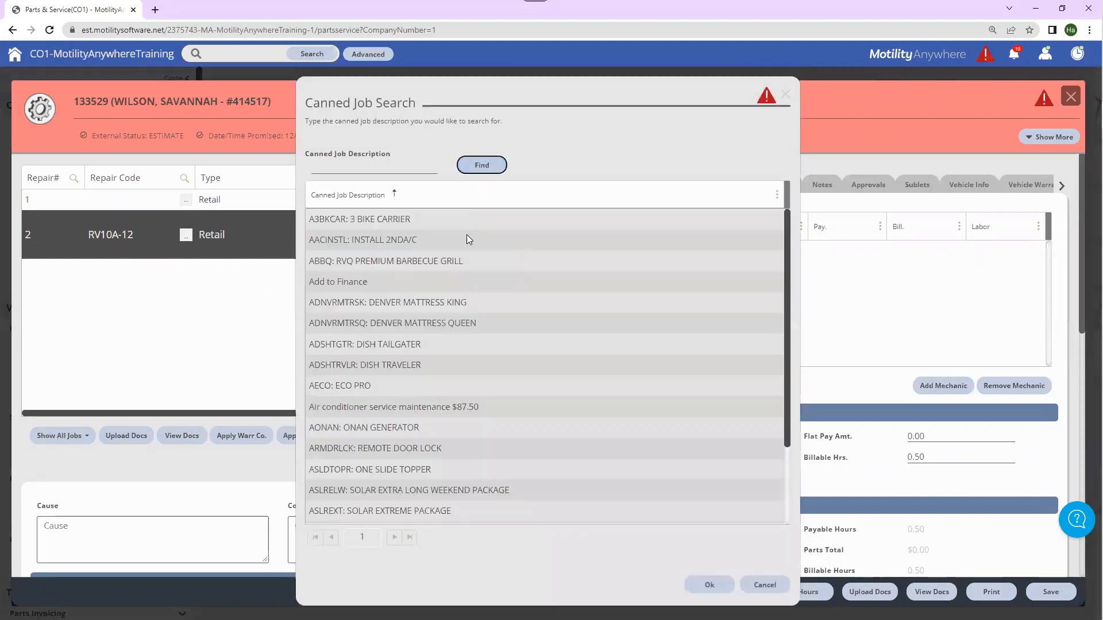
pyautogui.click(458, 370)
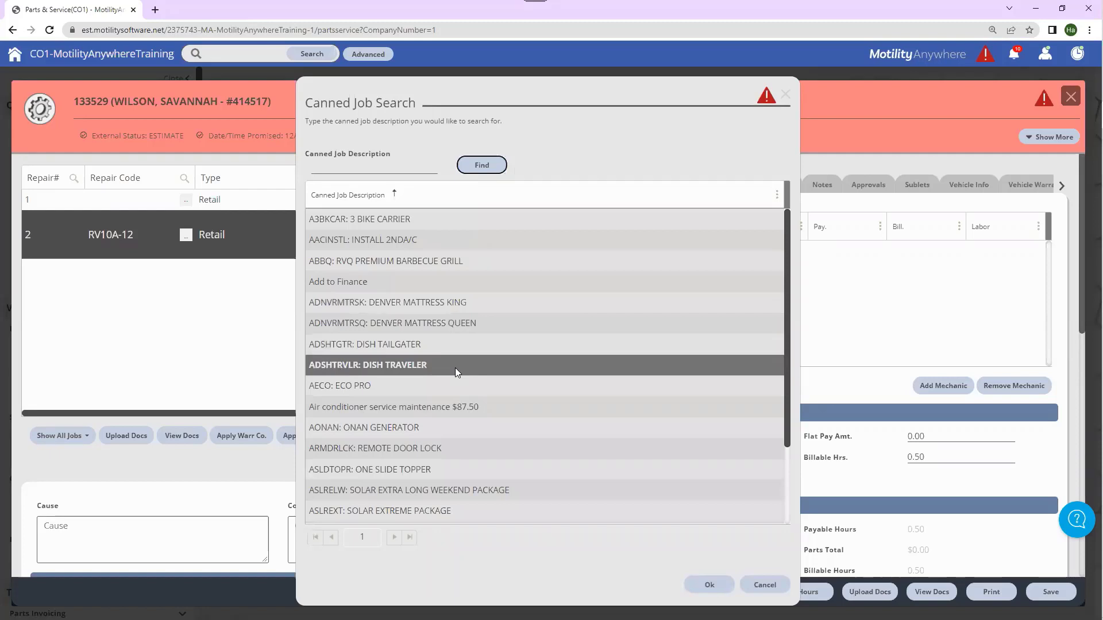
pyautogui.click(464, 446)
pyautogui.doubleClick(464, 447)
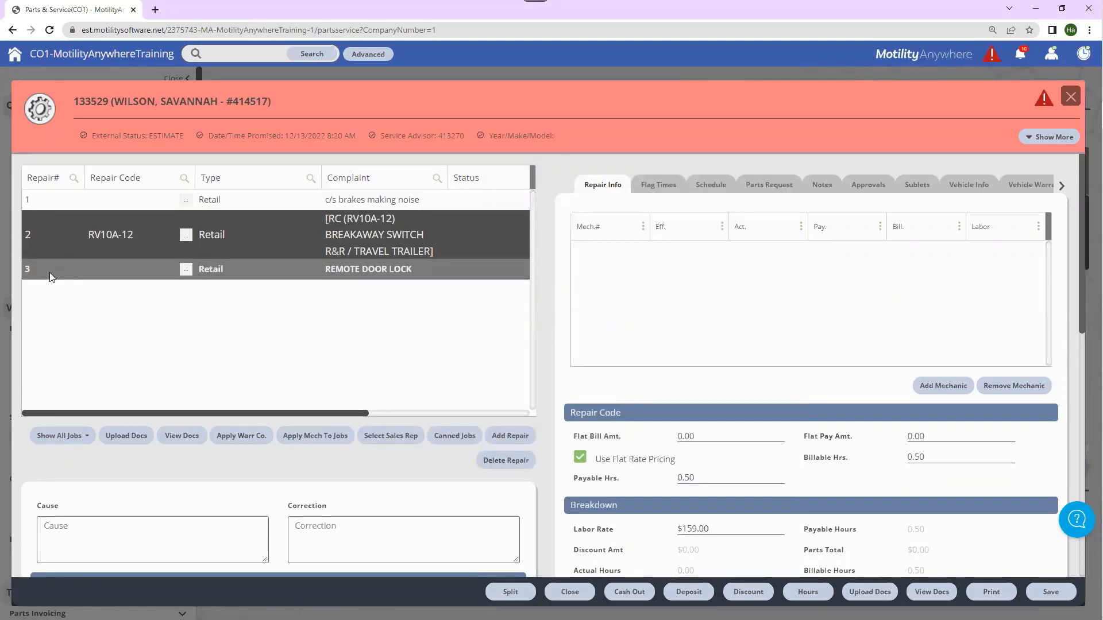
pyautogui.click(47, 203)
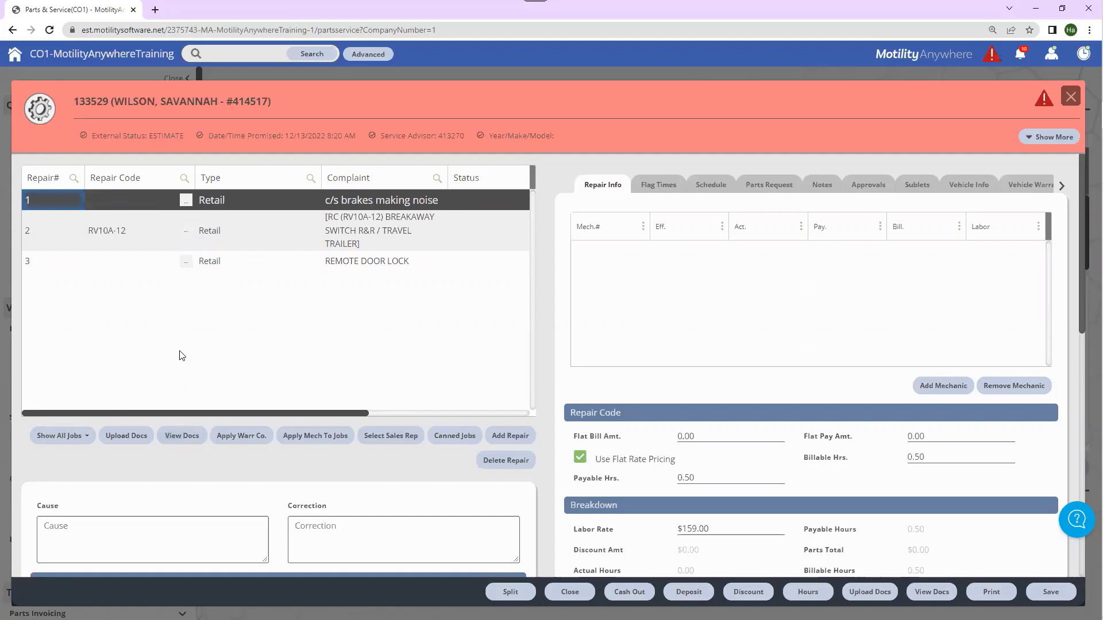
pyautogui.scroll(-1, 180, 359)
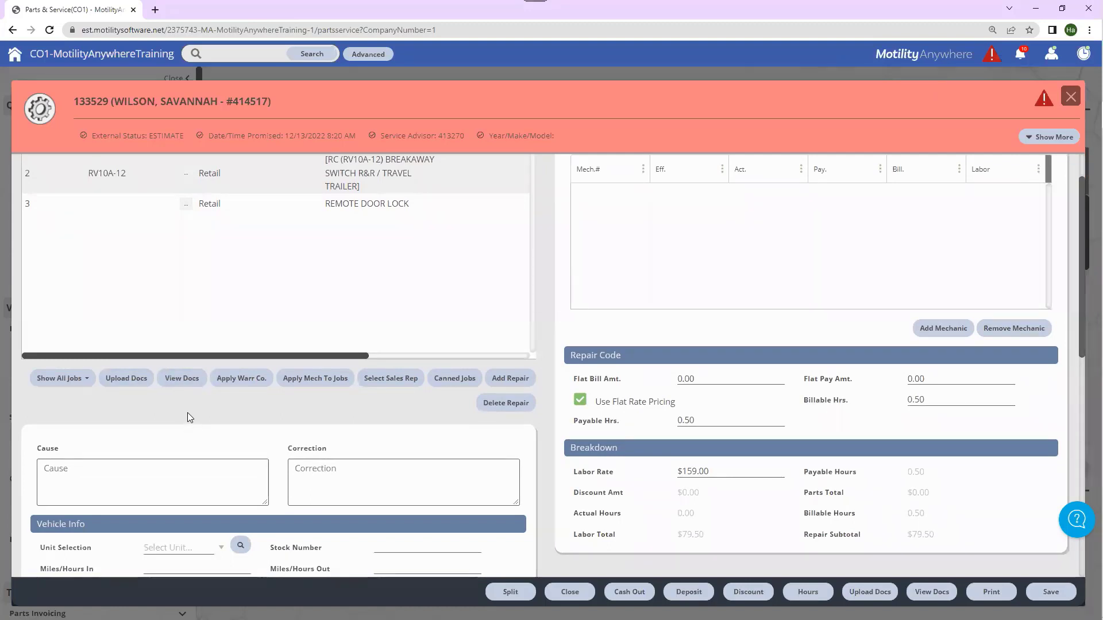
pyautogui.scroll(1, 186, 415)
pyautogui.scroll(1, 185, 414)
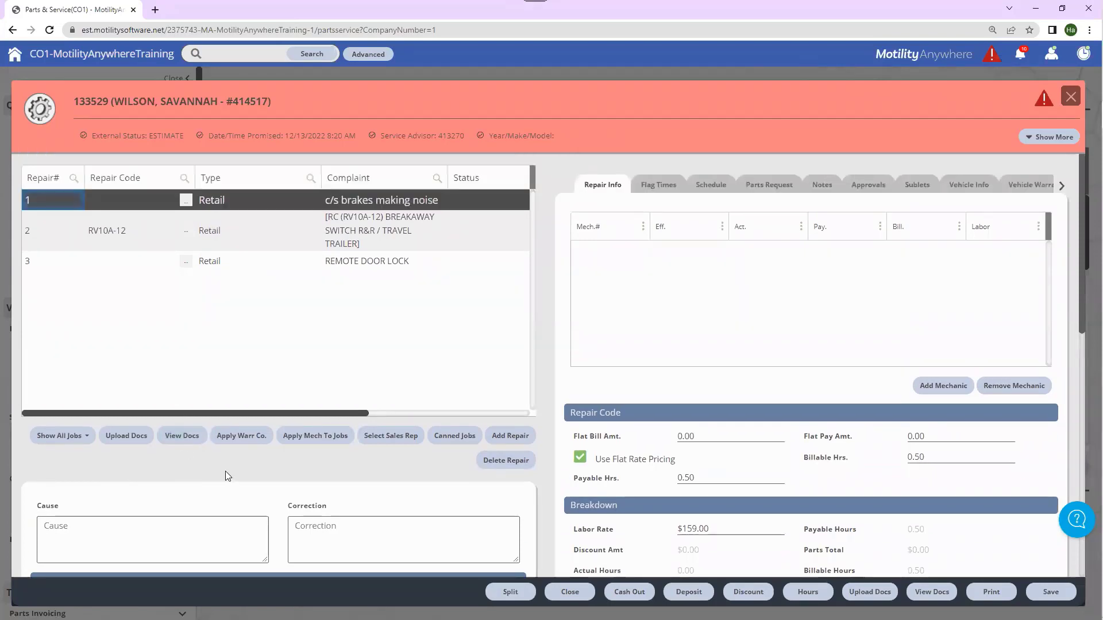
pyautogui.scroll(-2, 368, 327)
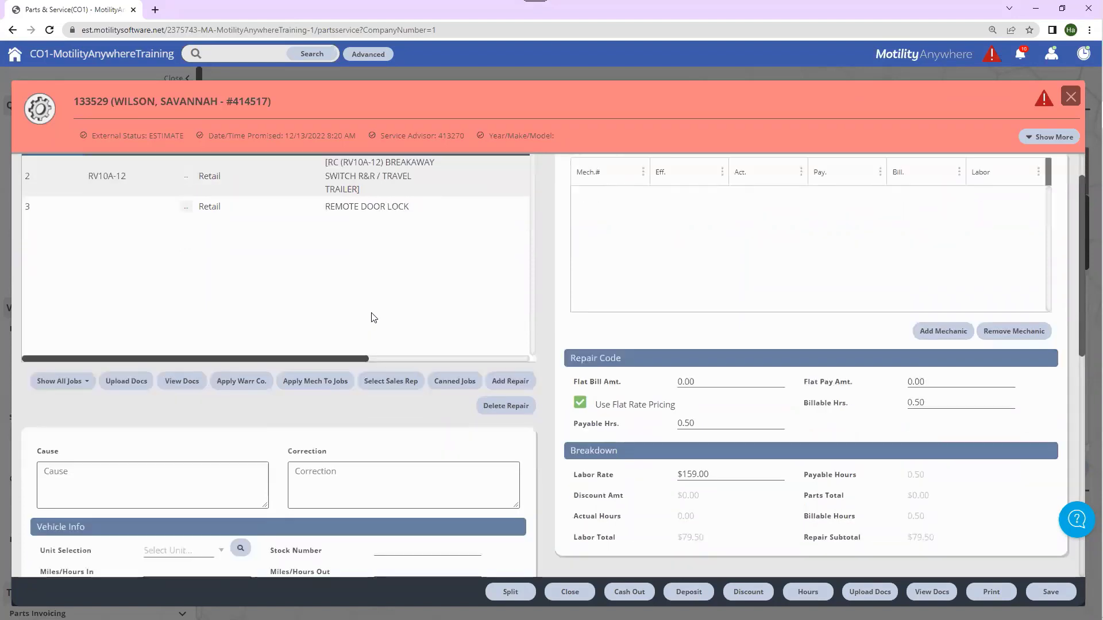
pyautogui.scroll(-6, 374, 318)
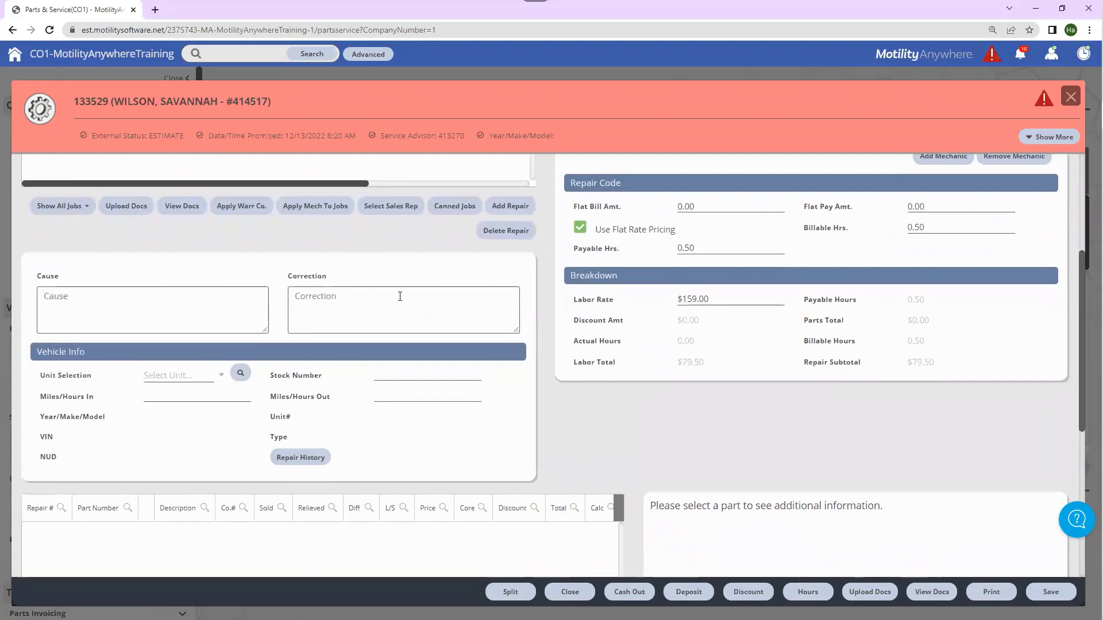
pyautogui.click(222, 377)
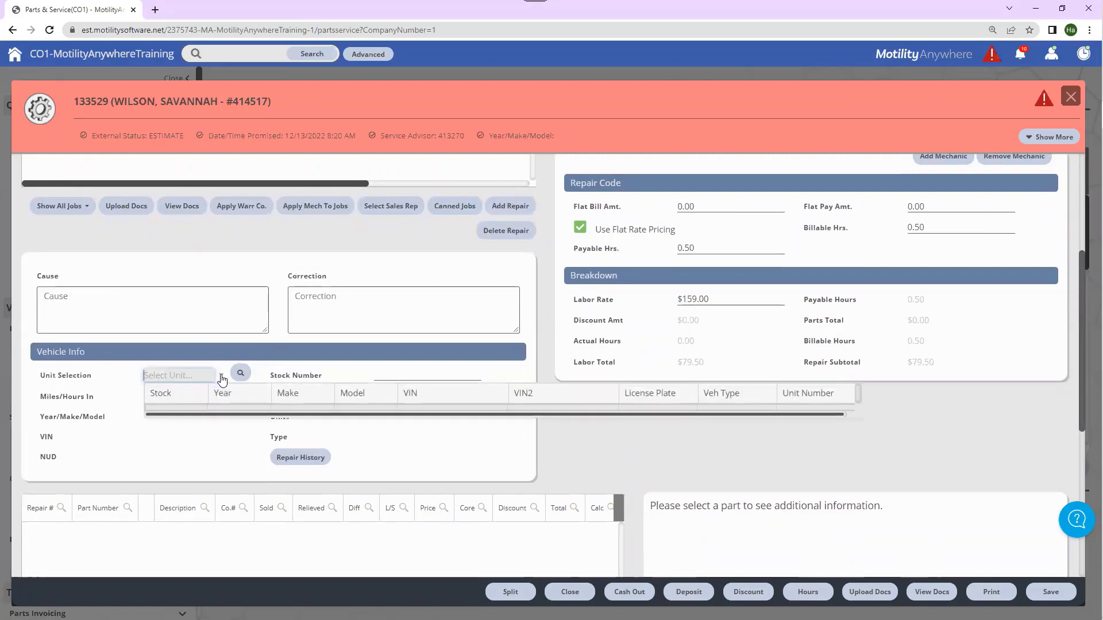
pyautogui.click(221, 377)
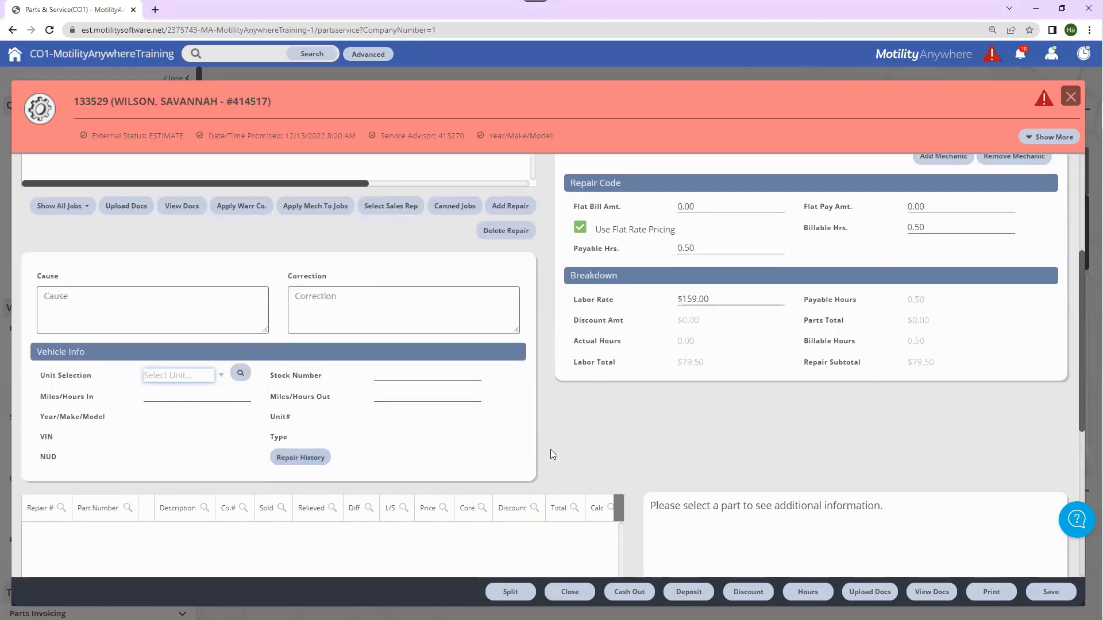
pyautogui.scroll(4, 550, 449)
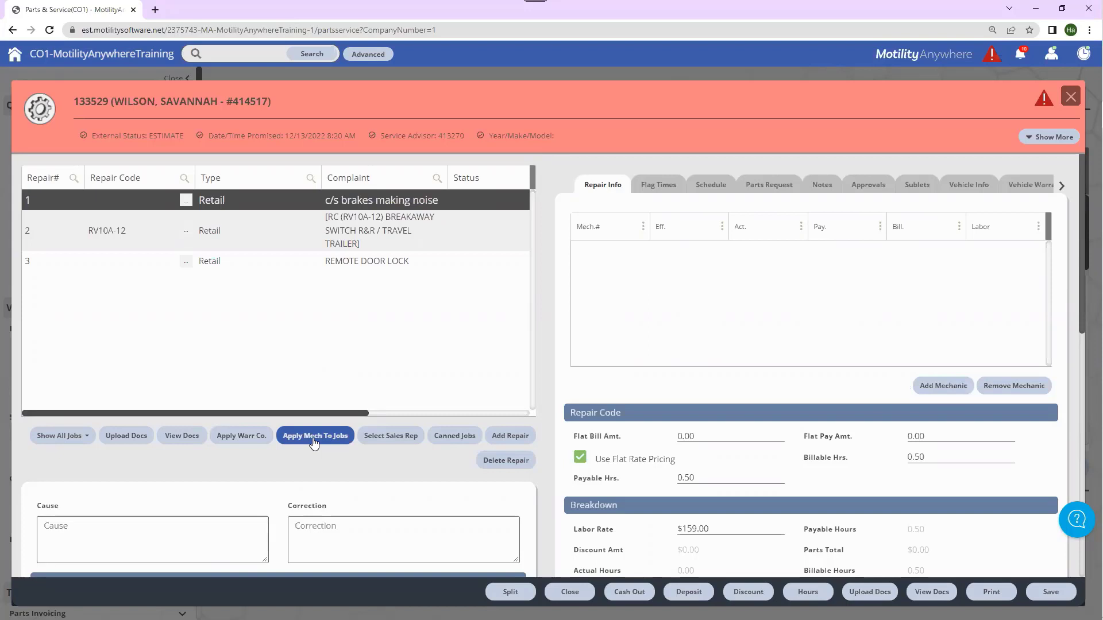
# Step: Show repair 1's Flag Times table, which has no employee time entries yet
pyautogui.scroll(-1, 690, 330)
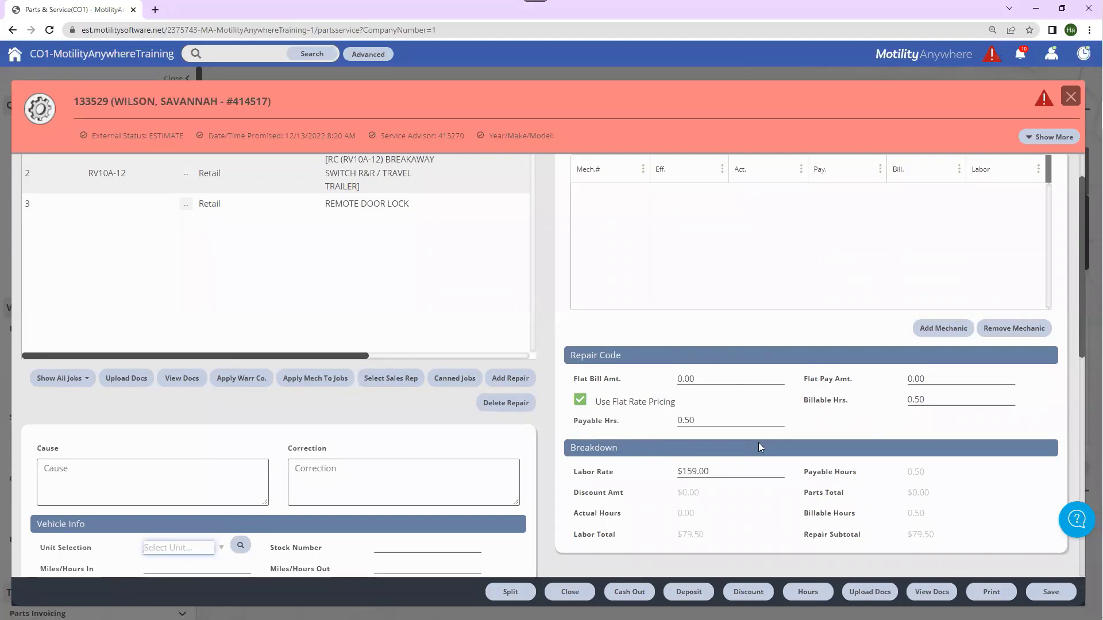
pyautogui.scroll(1, 759, 443)
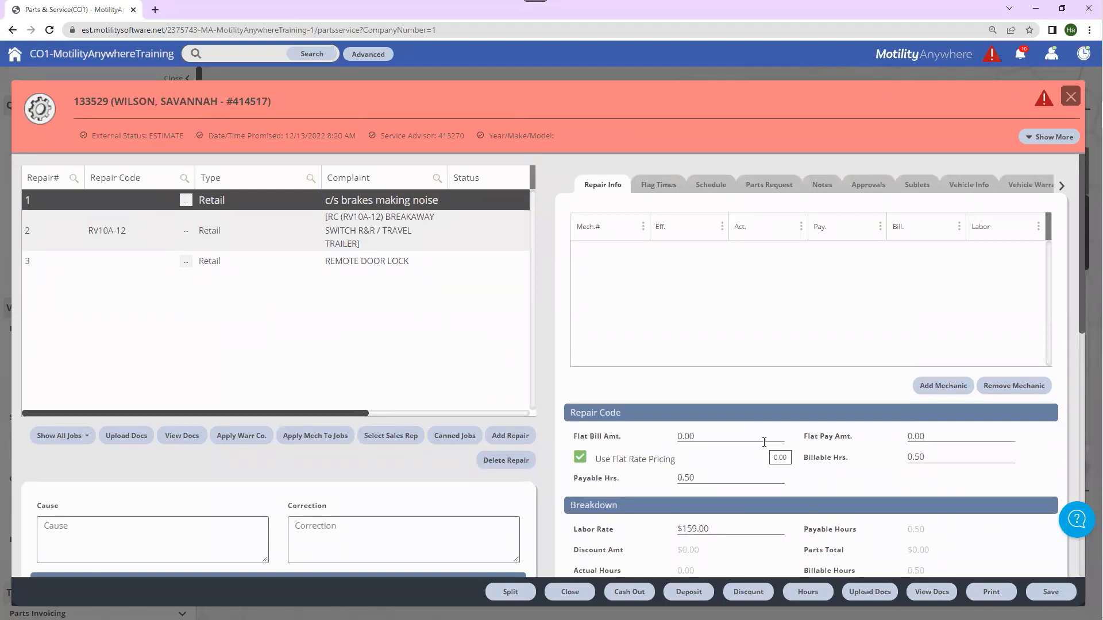
pyautogui.click(658, 193)
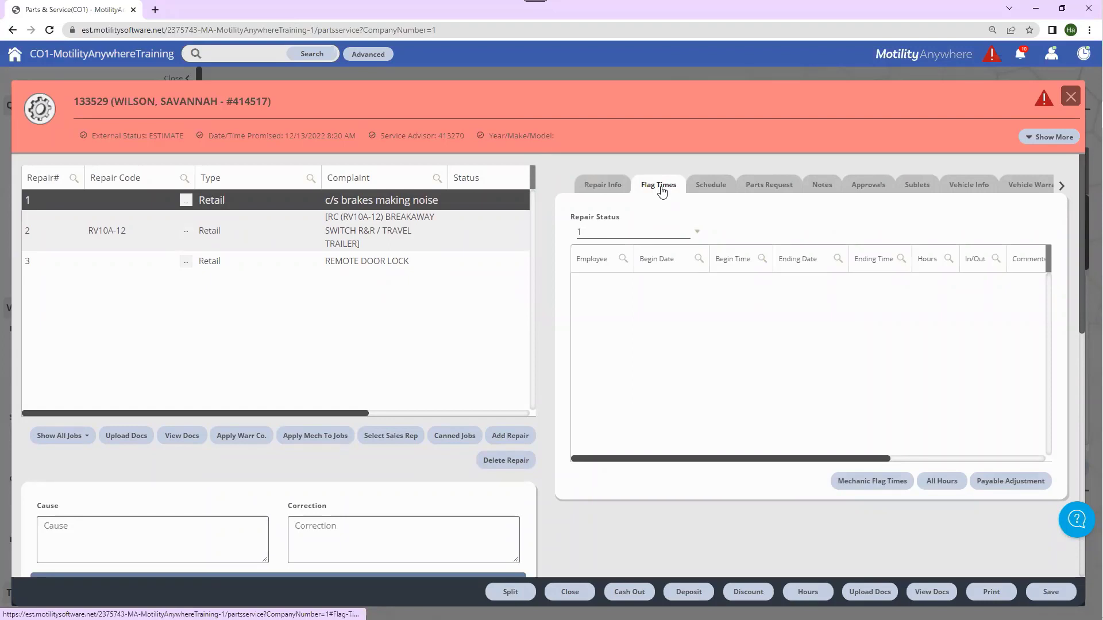
# Step: Set repair 1's scheduled estimated hours to 0.50, then view its empty Parts Request list
pyautogui.click(719, 186)
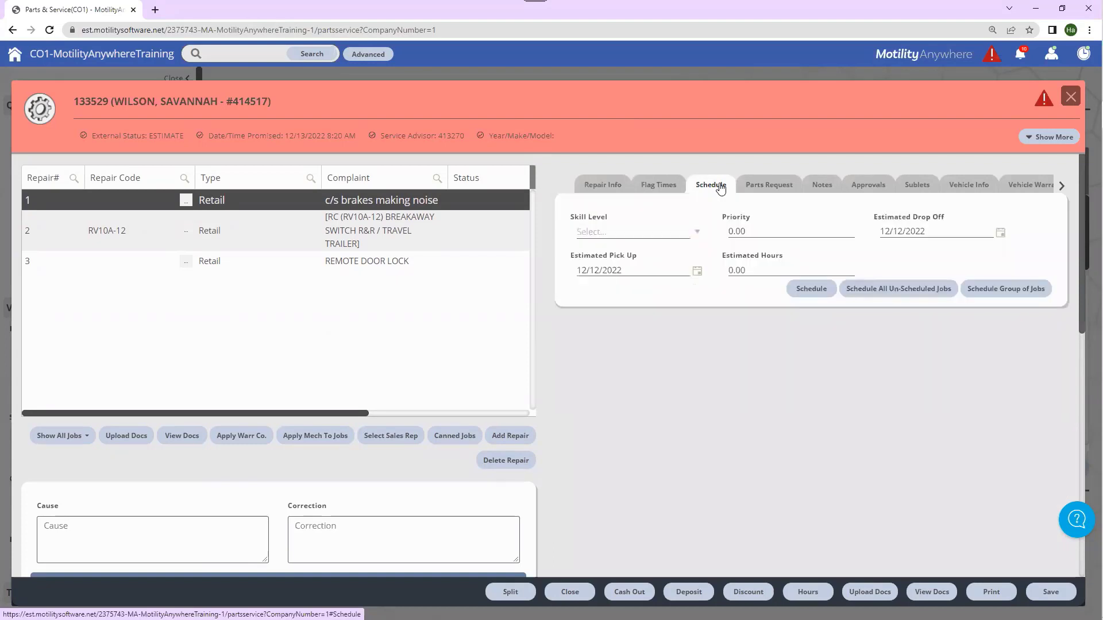
pyautogui.click(759, 271)
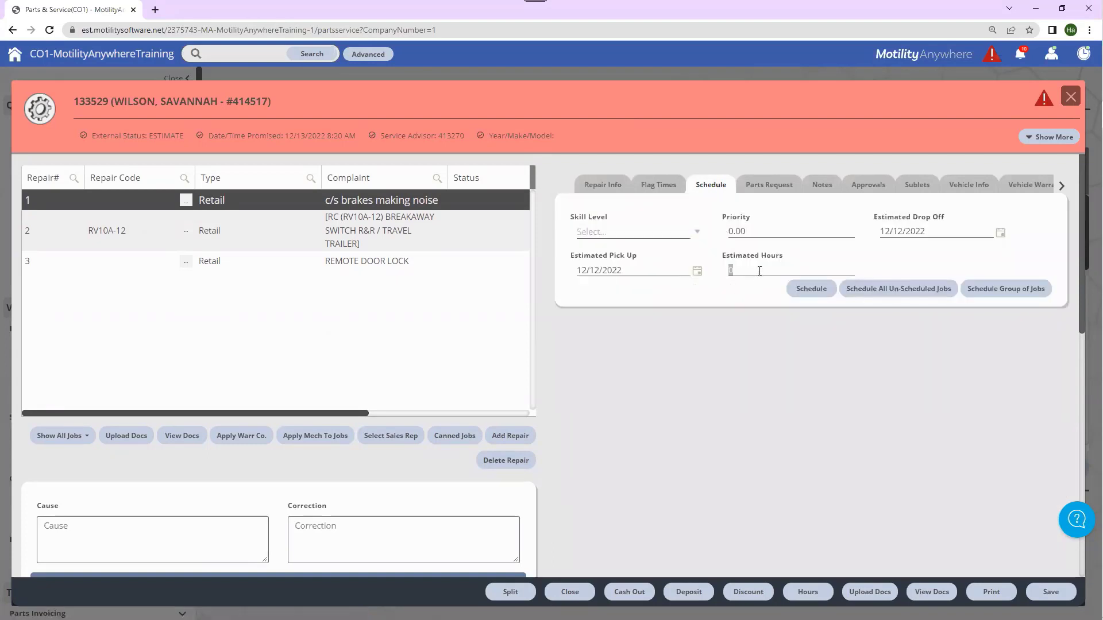
pyautogui.write('.5')
pyautogui.click(859, 258)
pyautogui.click(773, 187)
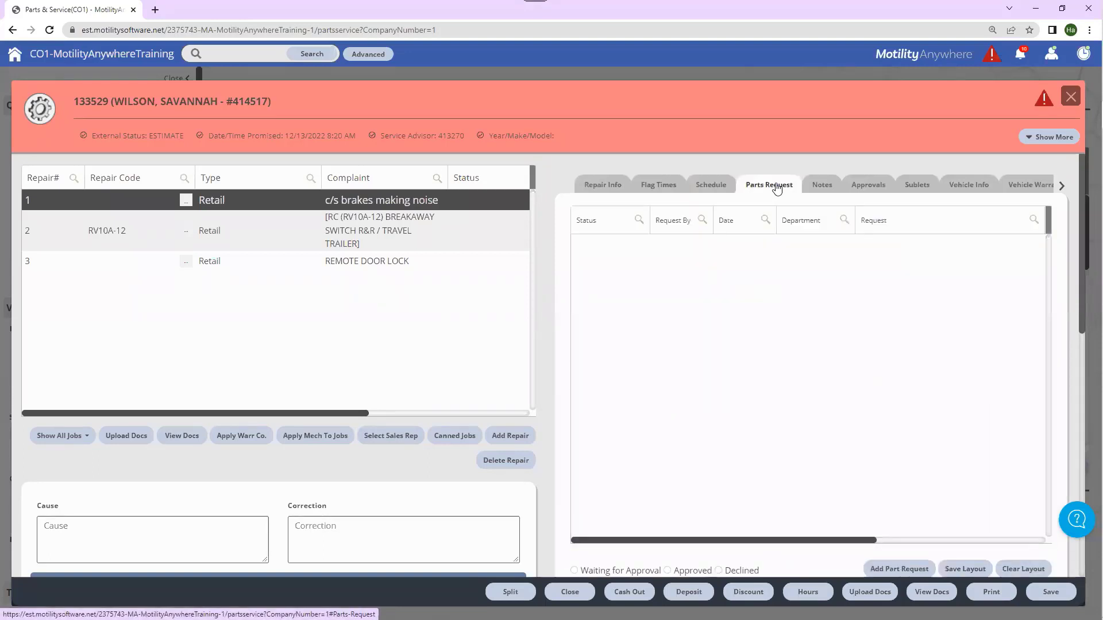
# Step: Review repair 1's notes and vehicle info, then show the warranty with 0 miles and term
pyautogui.click(821, 187)
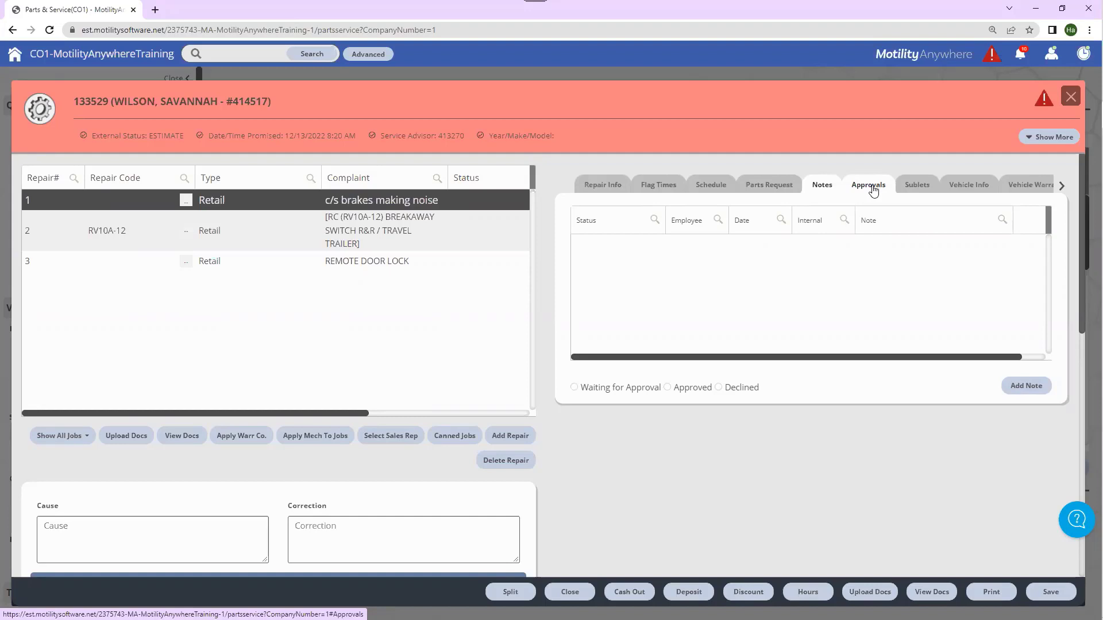
pyautogui.click(975, 190)
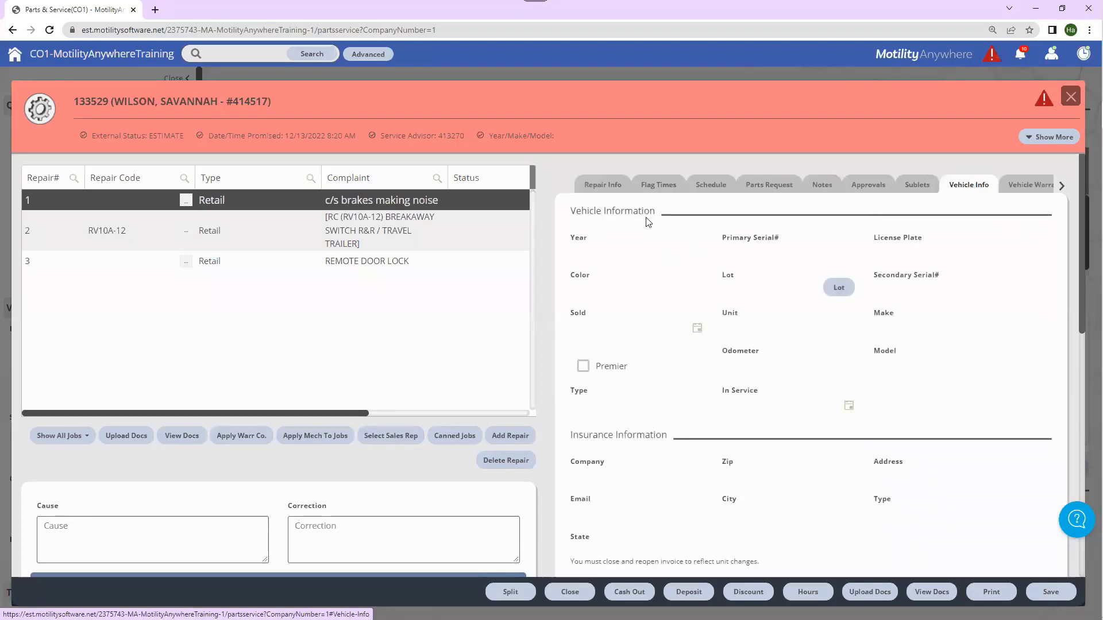
pyautogui.scroll(-2, 495, 357)
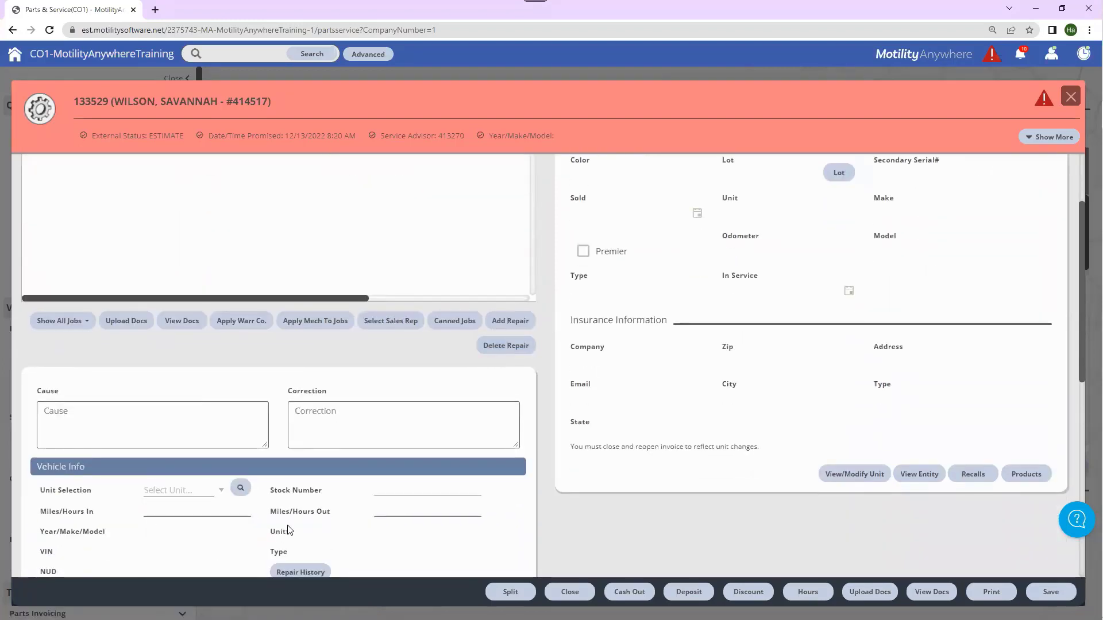
pyautogui.scroll(2, 661, 402)
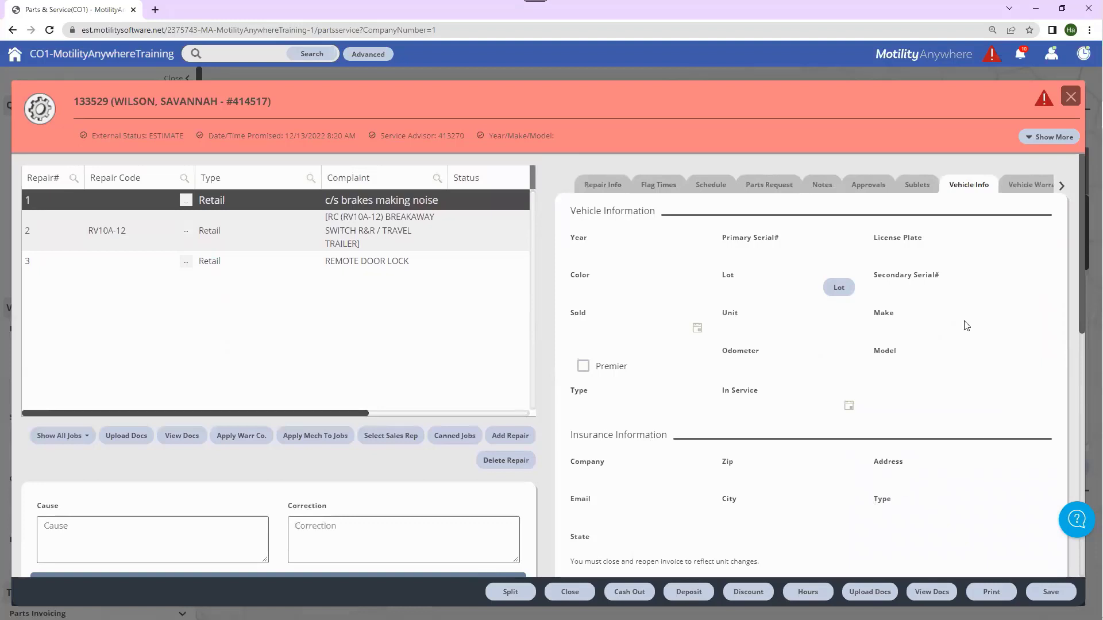
pyautogui.click(1021, 185)
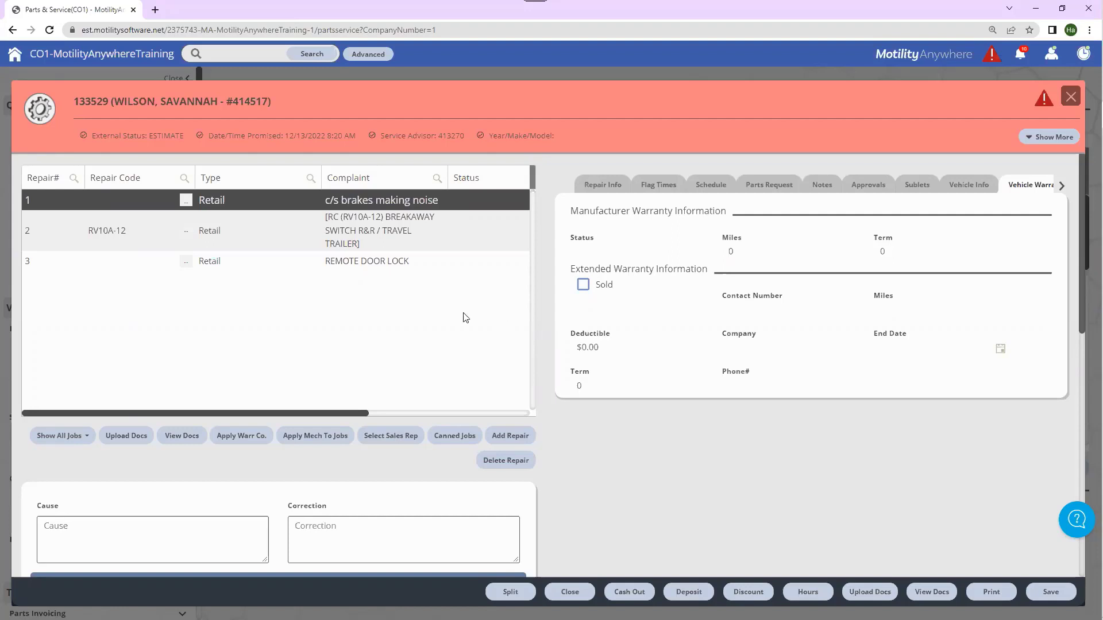
# Step: Make repair 1 (c/s brakes making noise) a Warranty job and show its warranty repair info
pyautogui.click(304, 205)
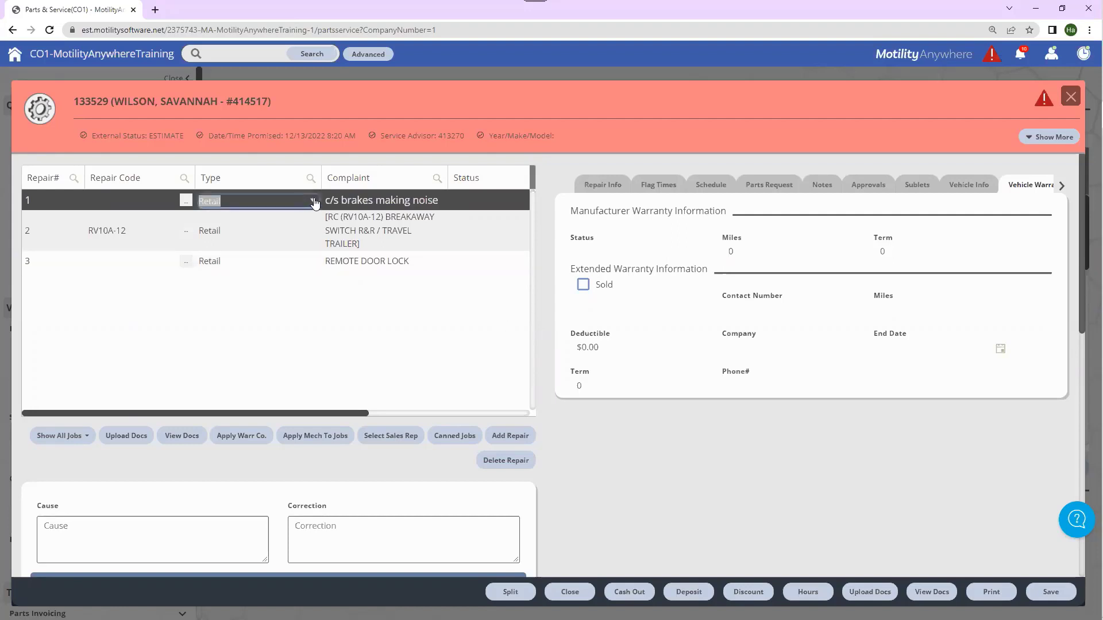
pyautogui.click(313, 201)
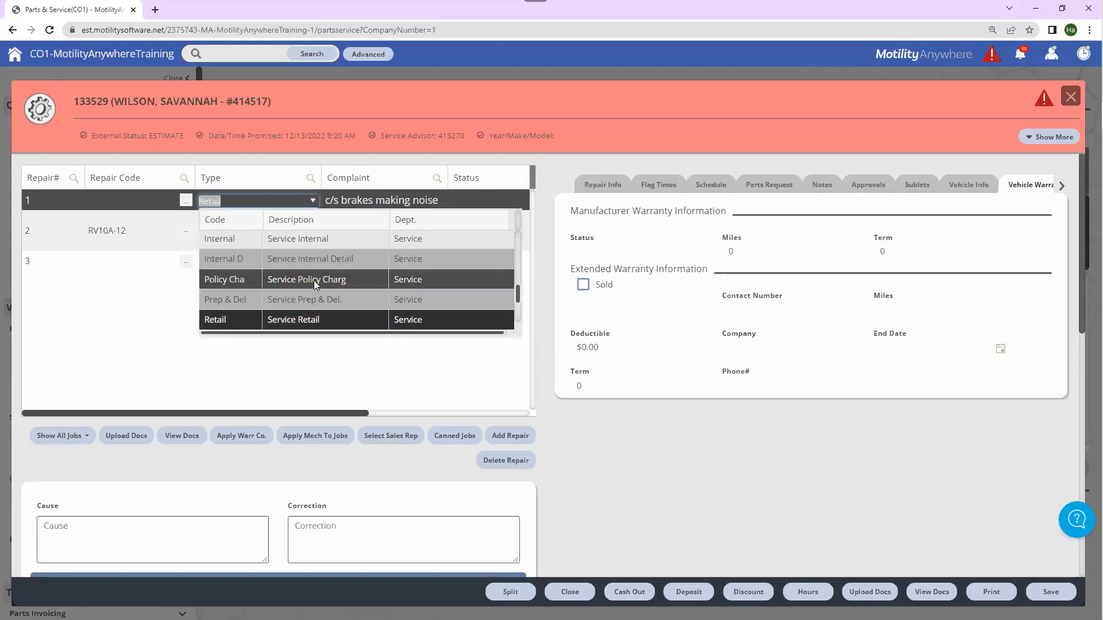
pyautogui.scroll(-3, 314, 281)
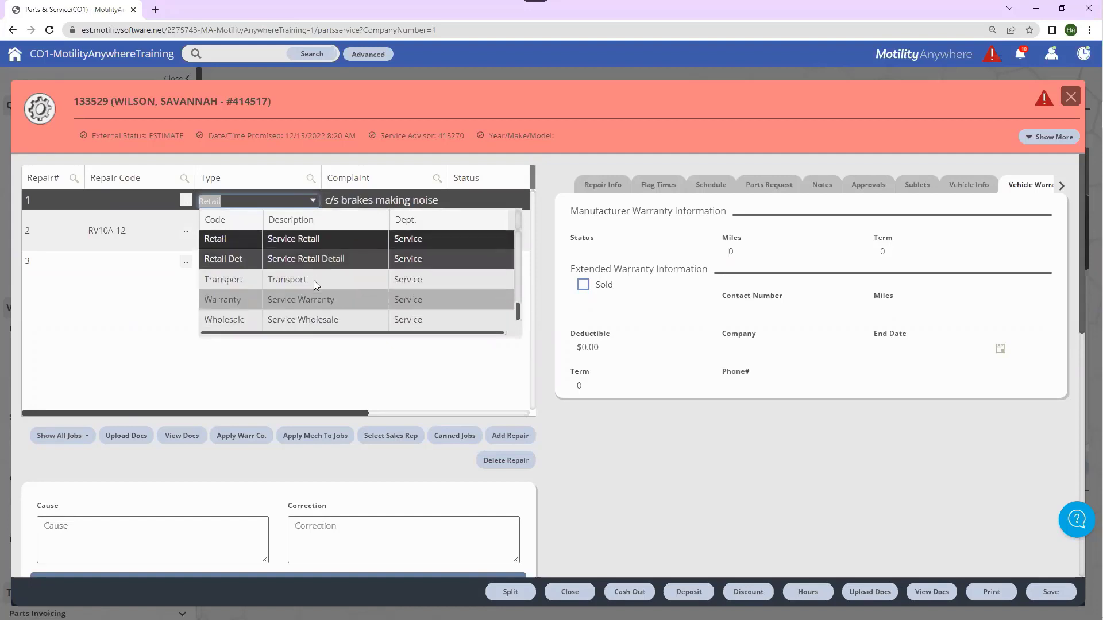
pyautogui.click(321, 299)
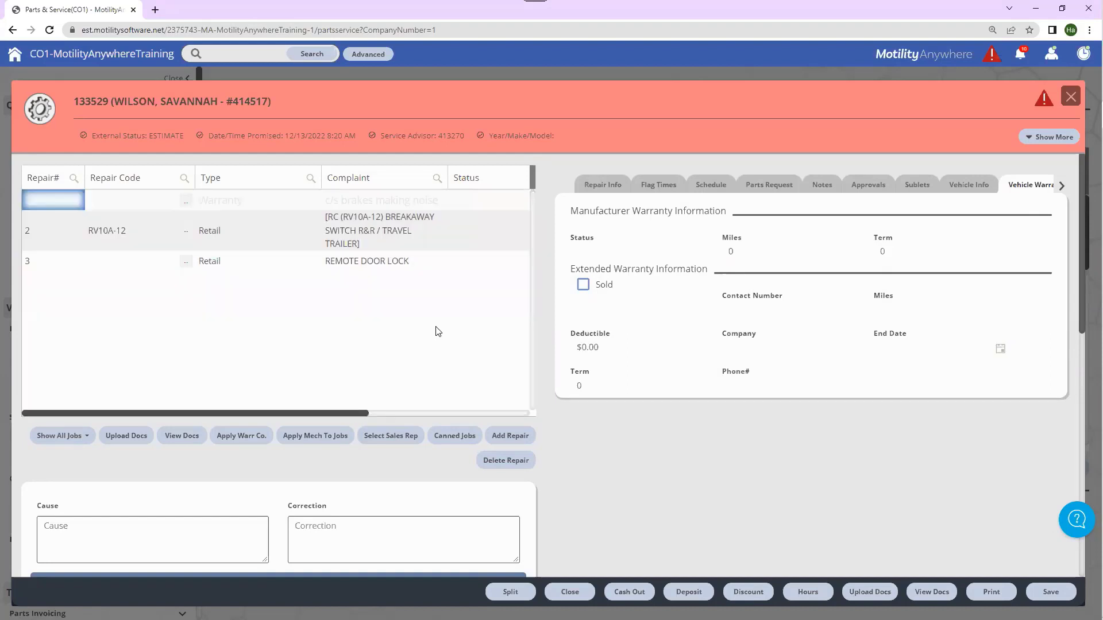
pyautogui.click(594, 187)
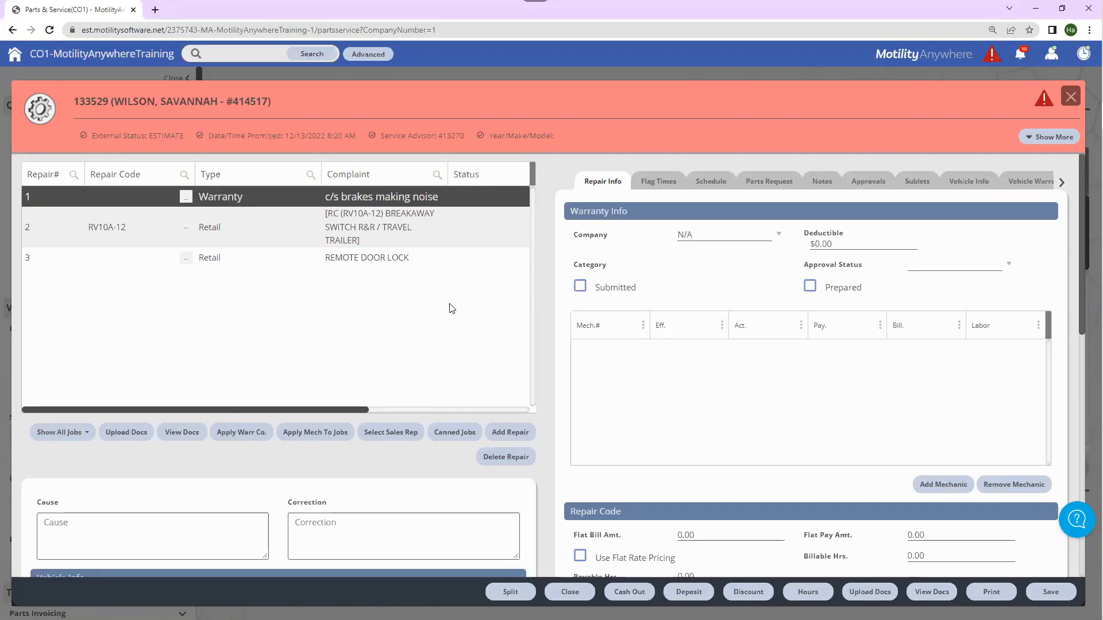
# Step: Add part 13-1315, a $10.78 lap sealant, to the parts list and begin choosing its repair number
pyautogui.scroll(-1, 449, 307)
pyautogui.scroll(-1, 550, 303)
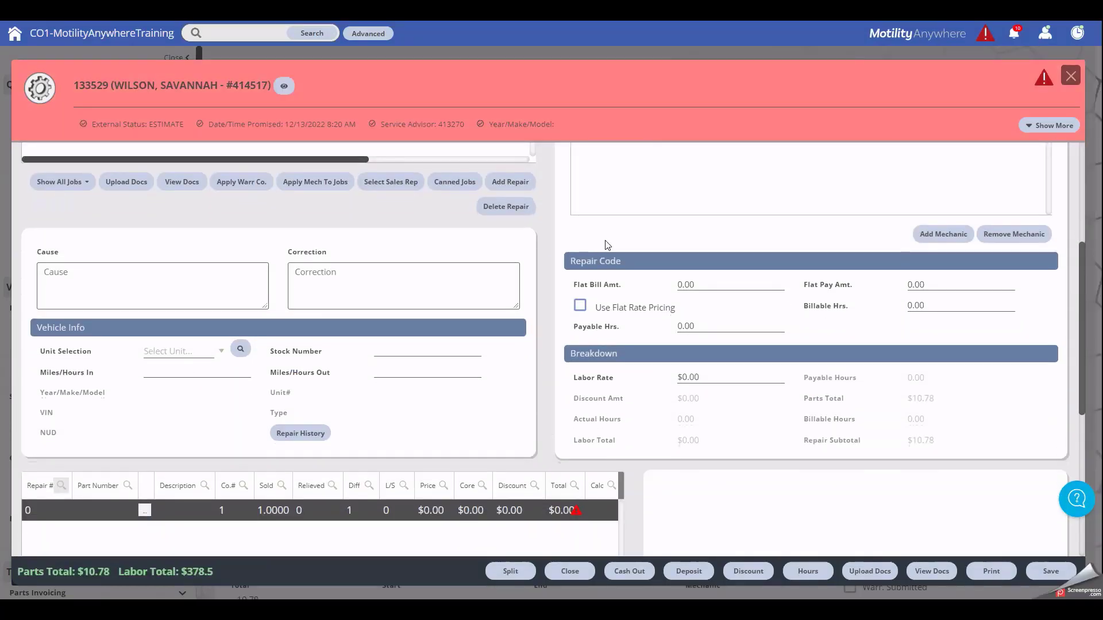
pyautogui.scroll(-4, 608, 244)
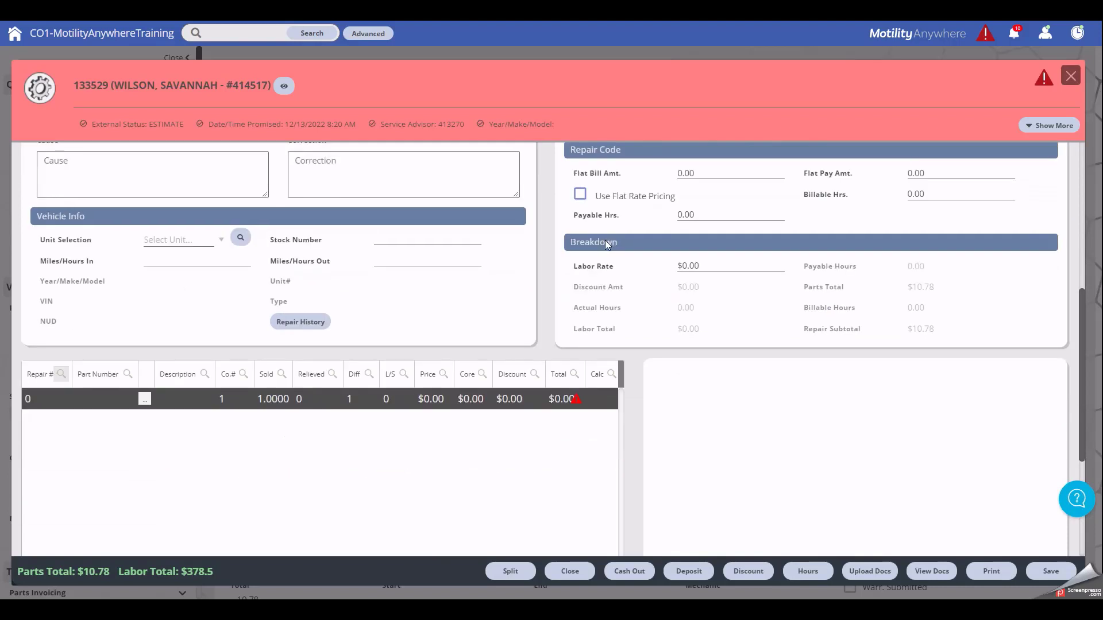
pyautogui.scroll(-2, 607, 245)
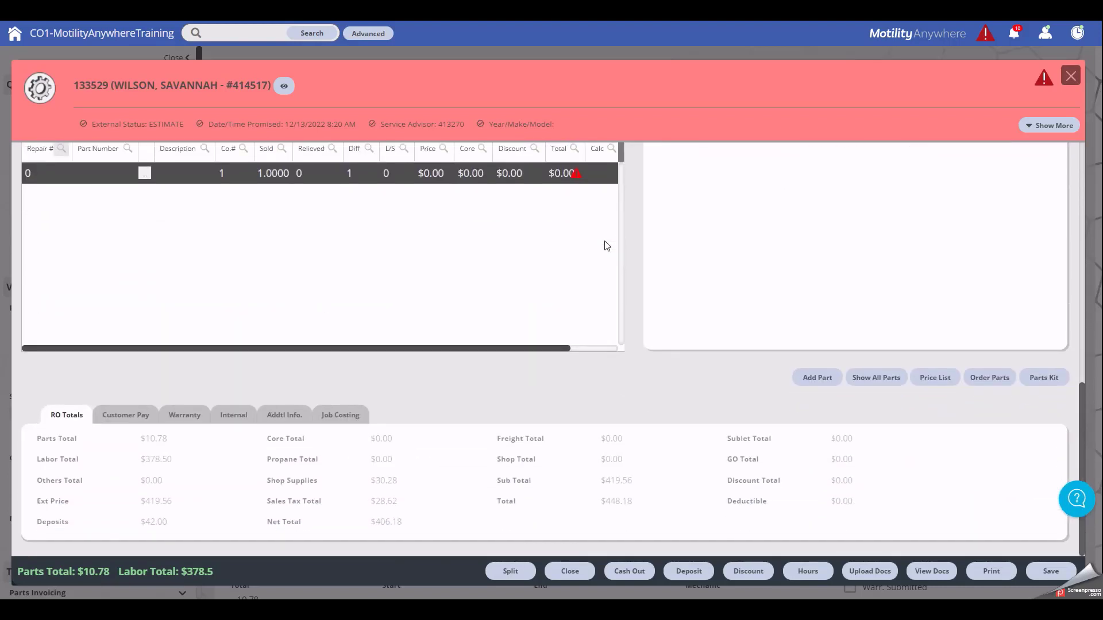
pyautogui.scroll(1, 607, 246)
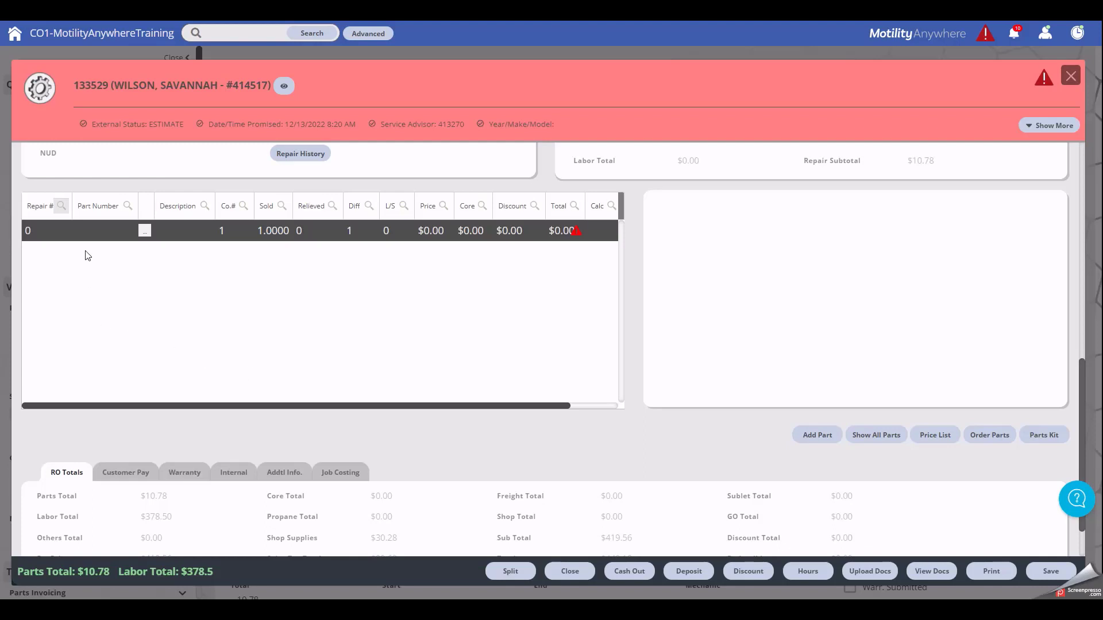
pyautogui.click(85, 232)
pyautogui.write('131315')
pyautogui.press('Return')
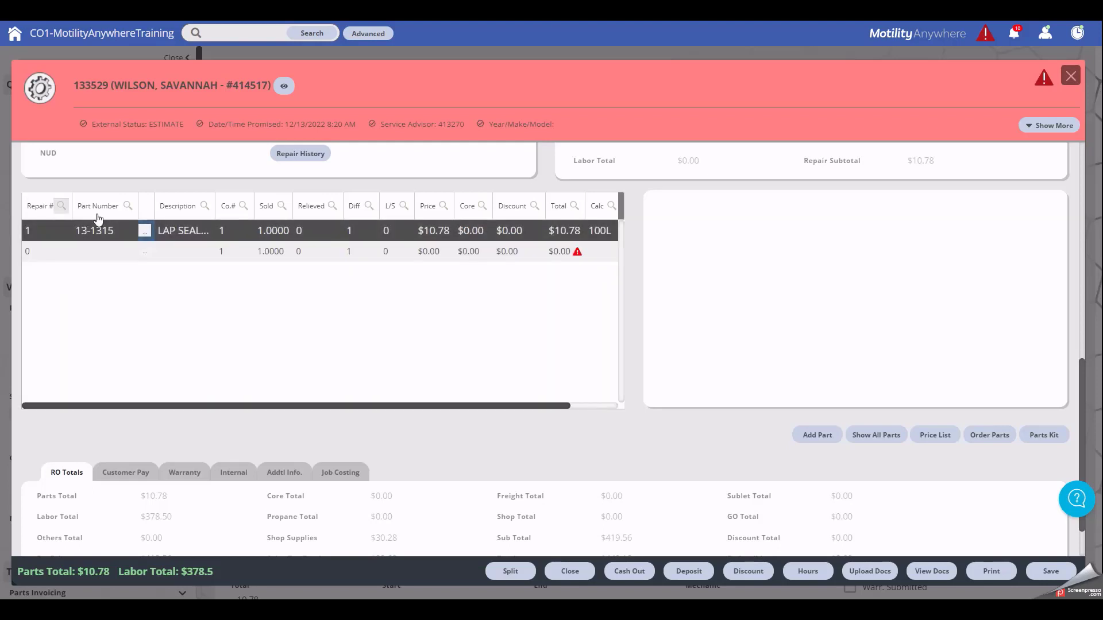
pyautogui.click(62, 232)
pyautogui.click(63, 232)
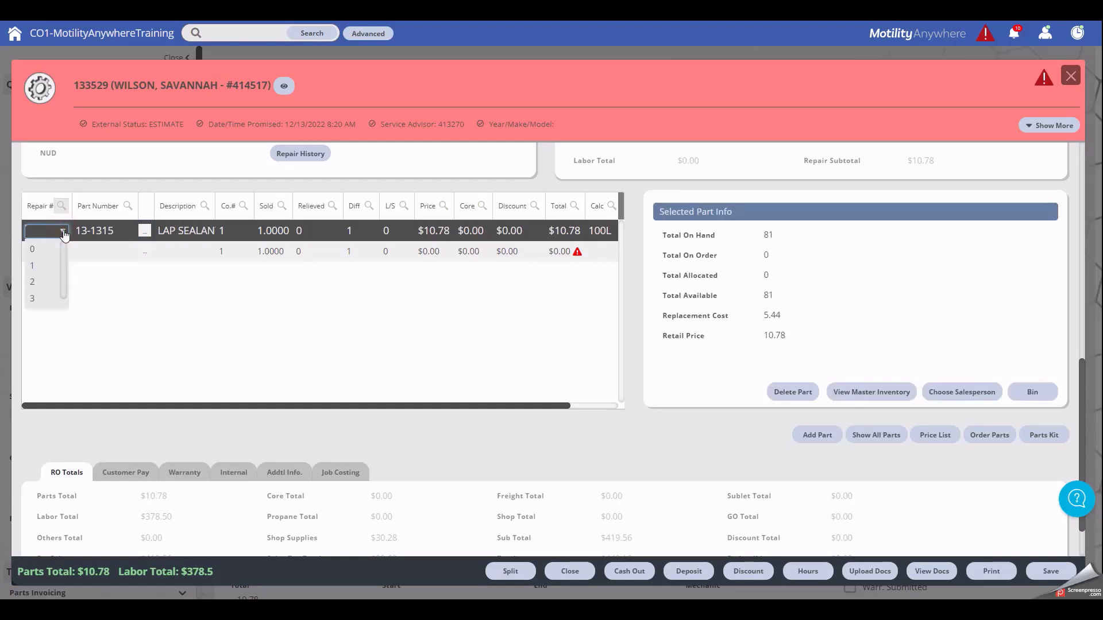
# Step: Assign the lap sealant to repair 1, leaving the empty part row with nothing added
pyautogui.click(32, 266)
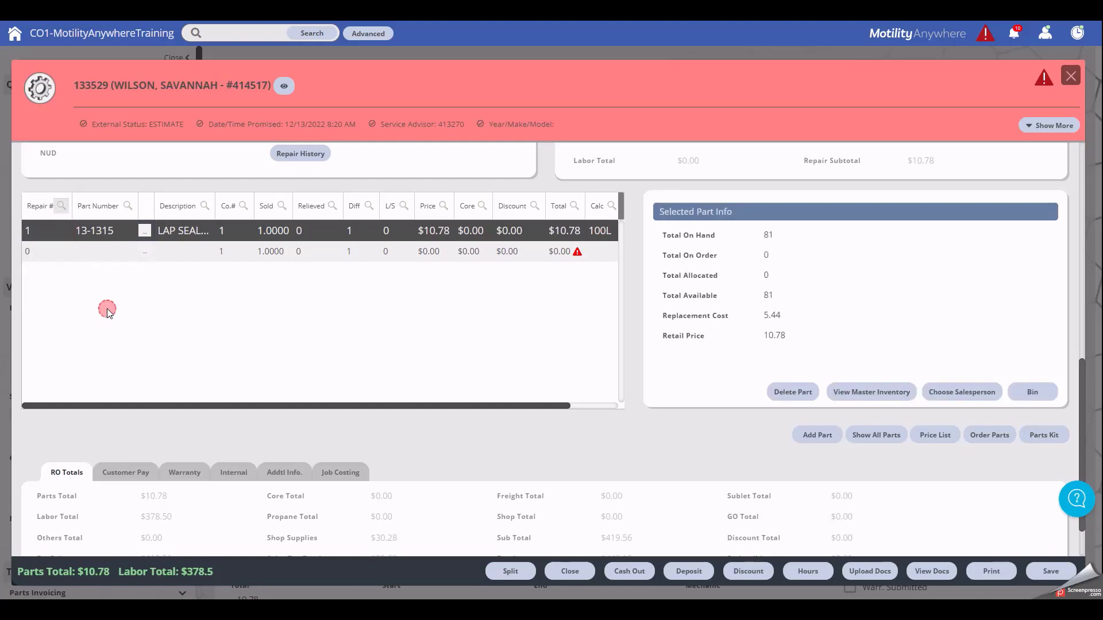
pyautogui.click(145, 258)
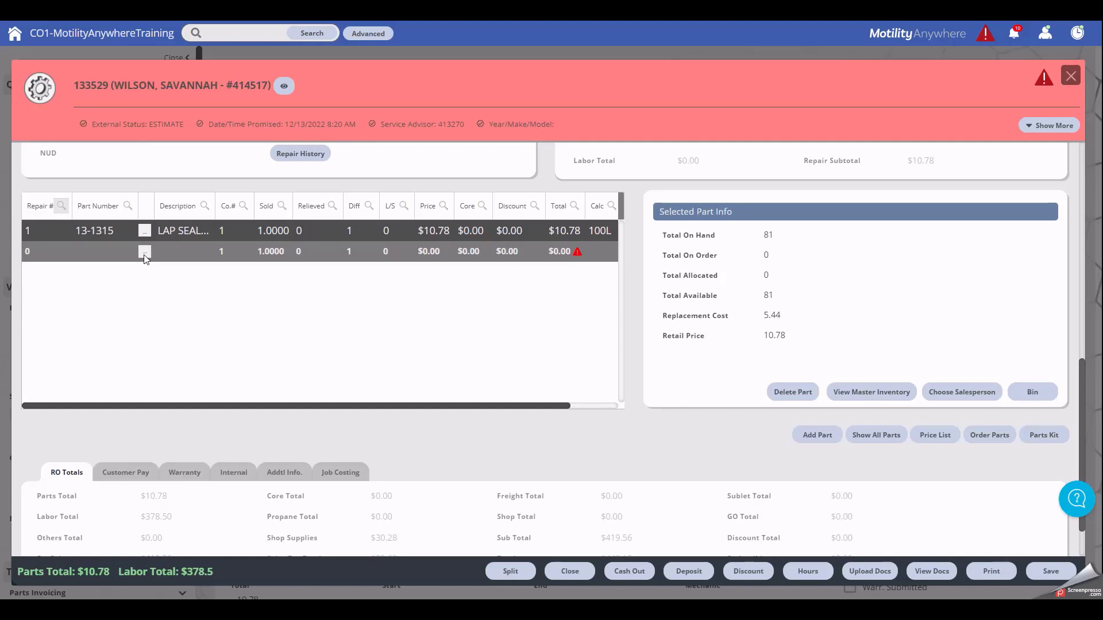
pyautogui.click(145, 255)
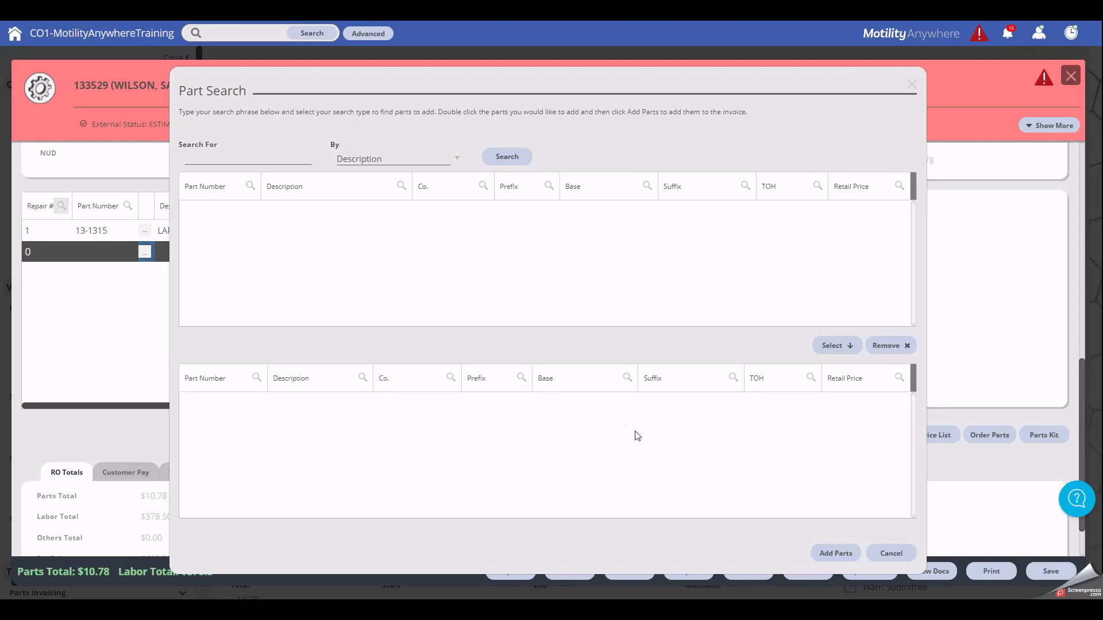
pyautogui.click(891, 554)
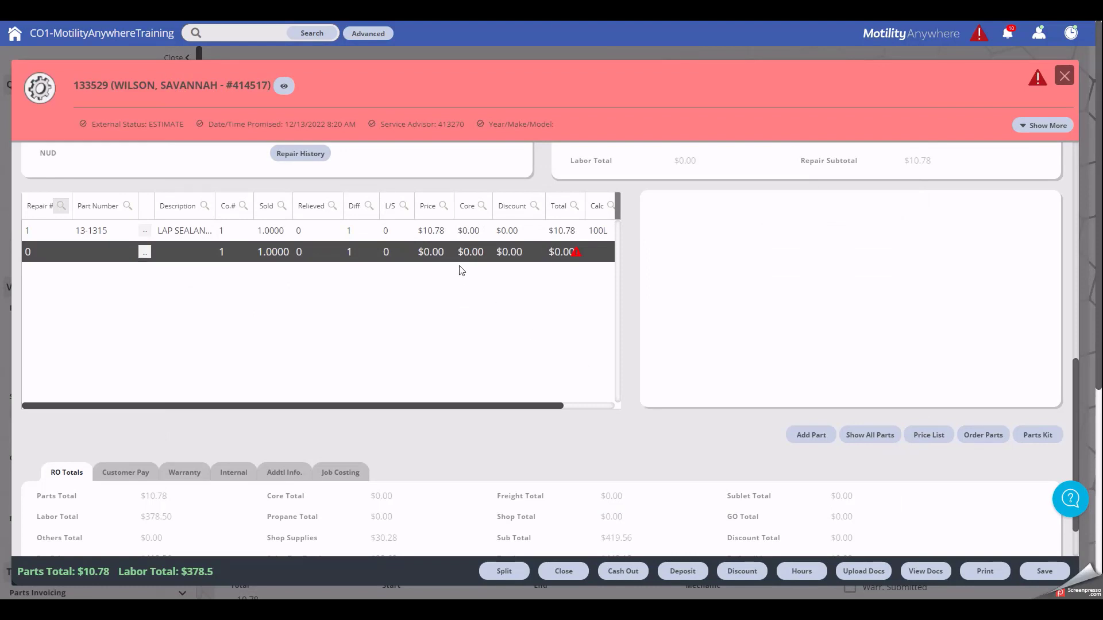
# Step: Set the lap sealant's Relieved quantity to 1
pyautogui.click(322, 230)
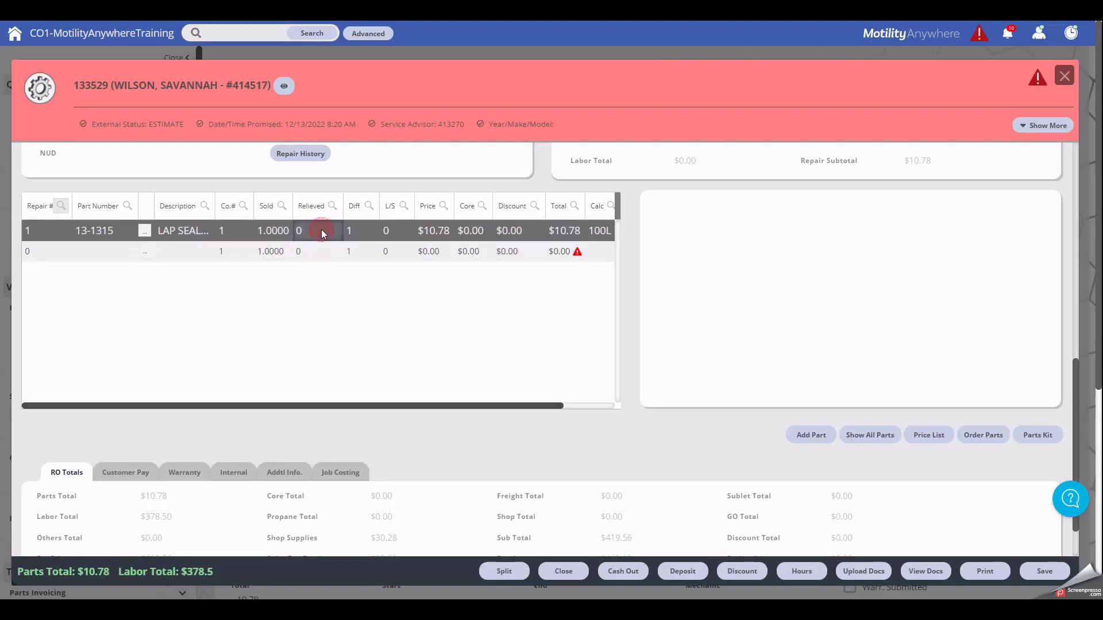
pyautogui.write('1')
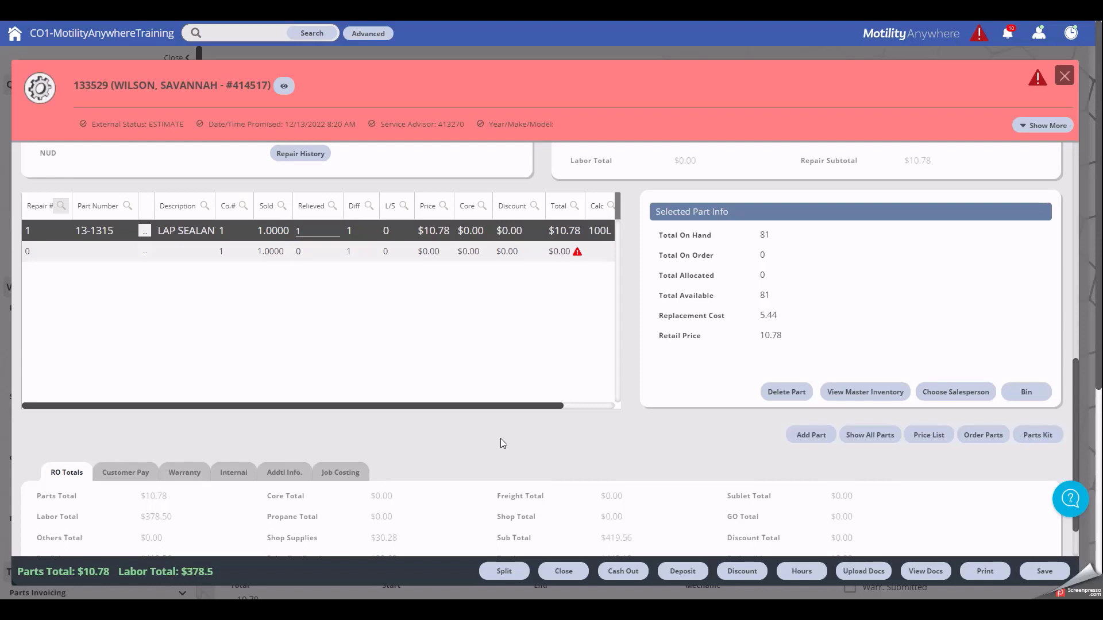
pyautogui.scroll(-1, 501, 444)
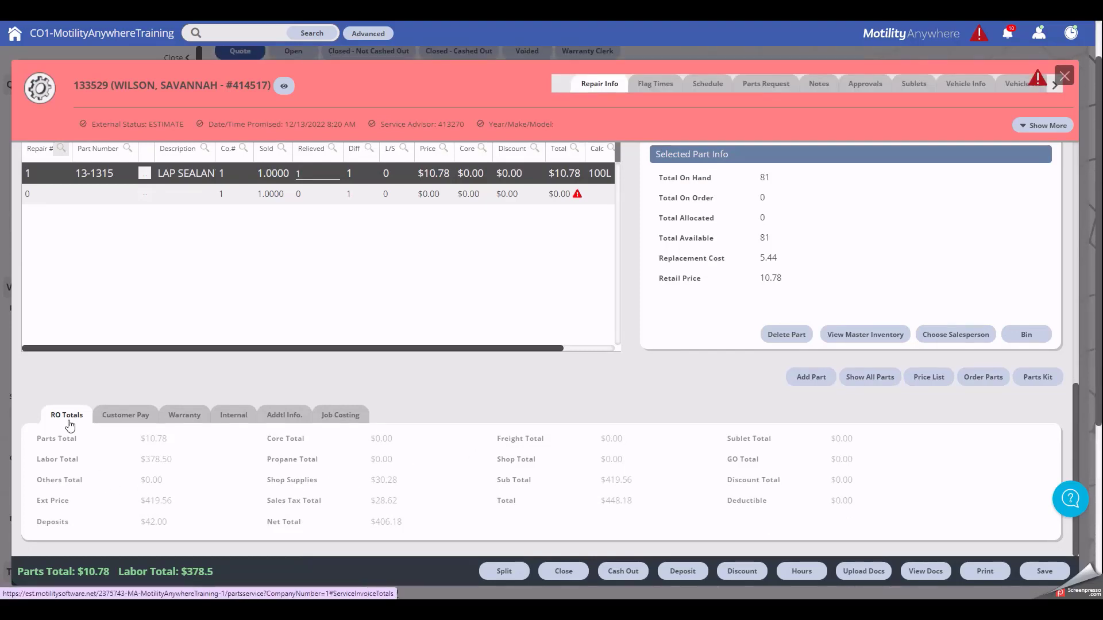
# Step: Review Customer Pay, Additional Info and Job Costing, then return to RO Totals showing $448.18
pyautogui.click(128, 424)
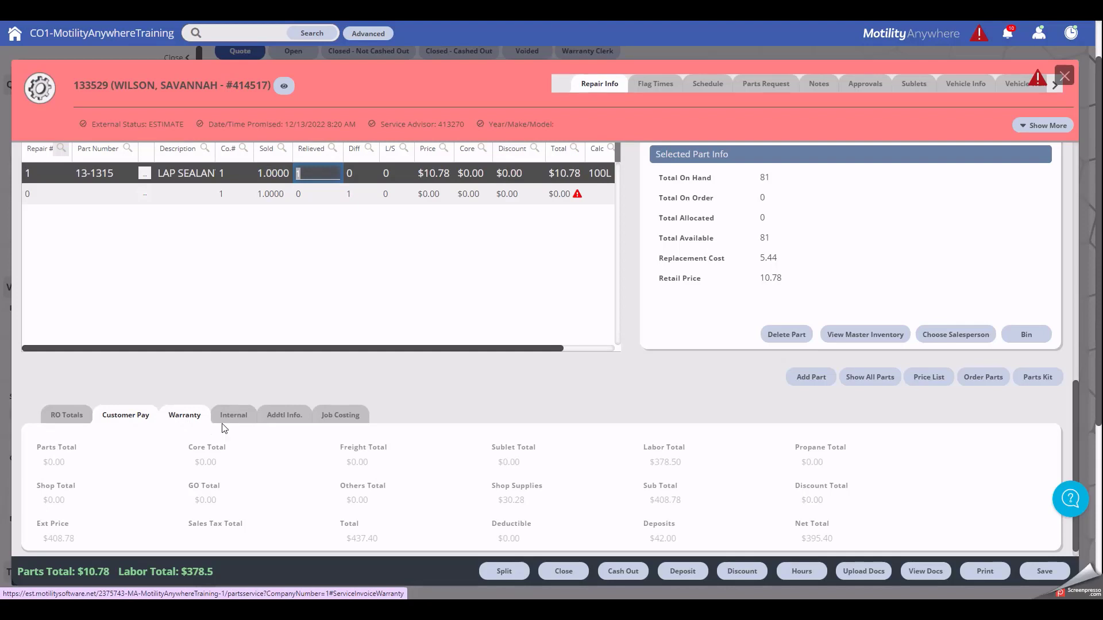
pyautogui.click(281, 417)
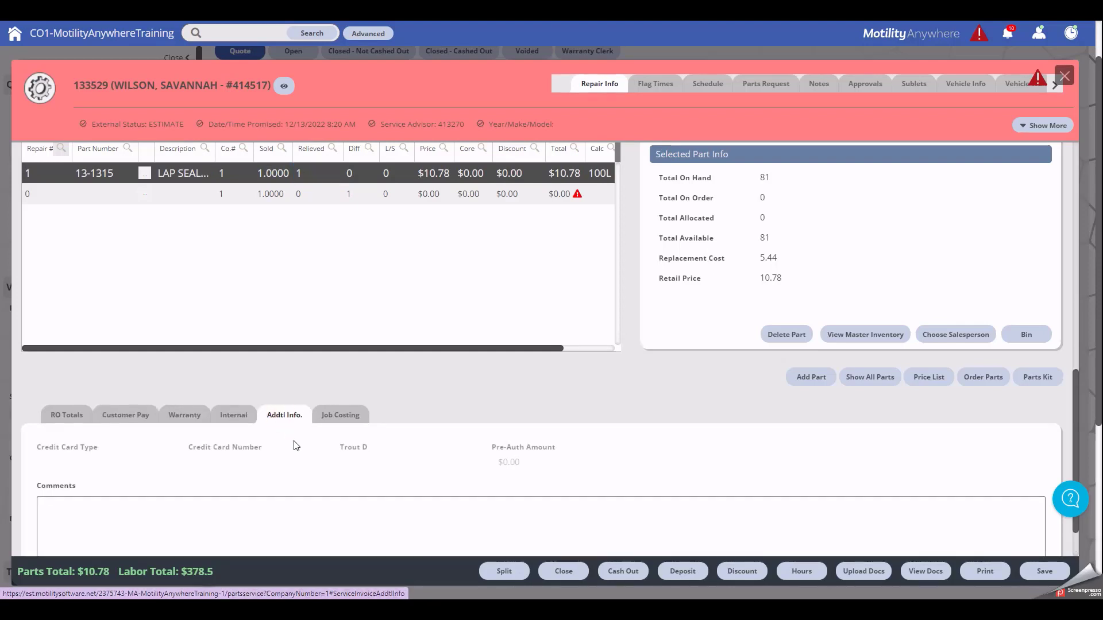
pyautogui.scroll(-1, 295, 441)
pyautogui.click(245, 471)
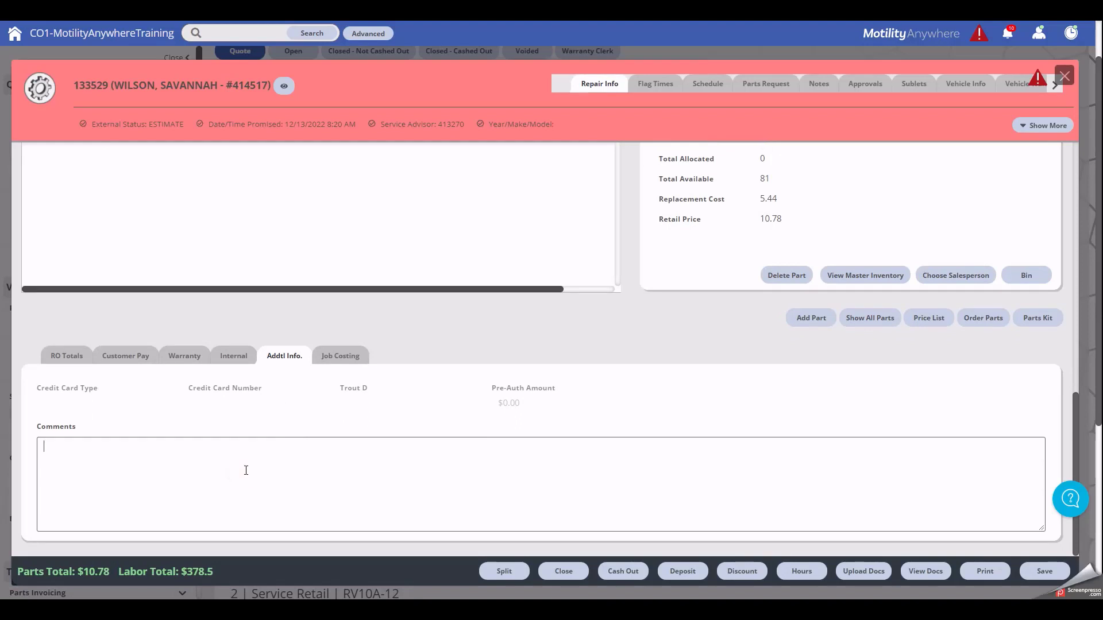
pyautogui.click(337, 358)
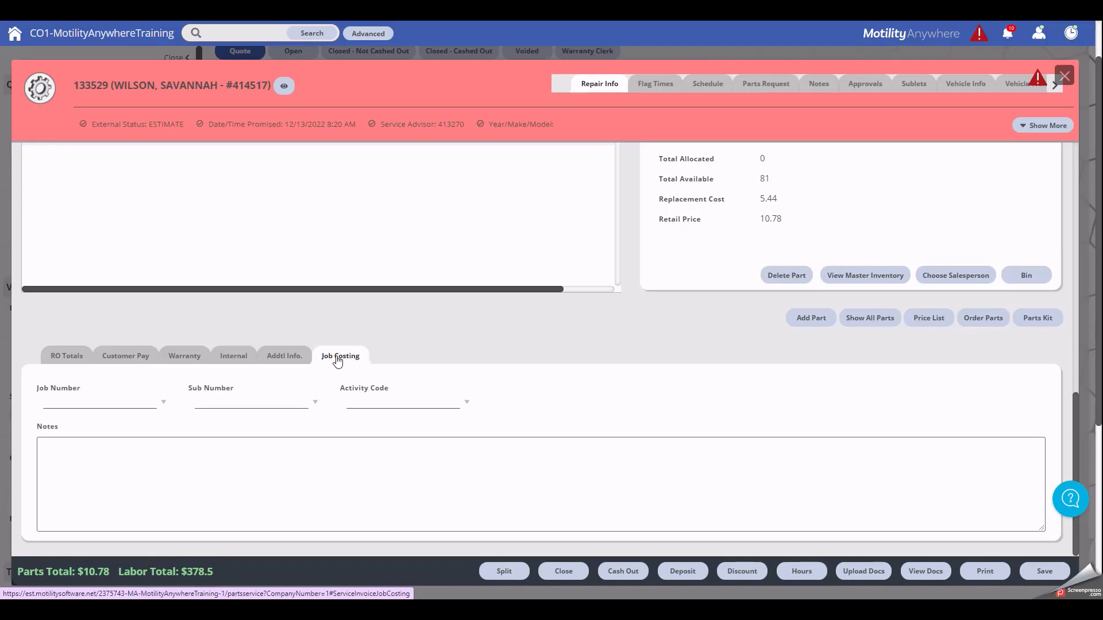
pyautogui.click(66, 358)
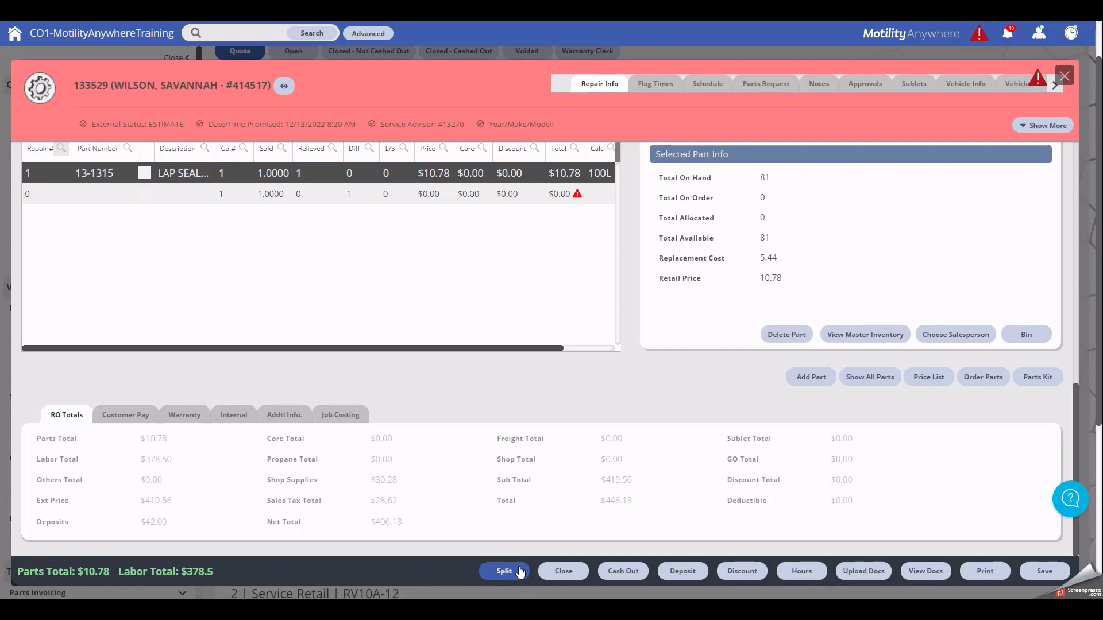
pyautogui.click(520, 571)
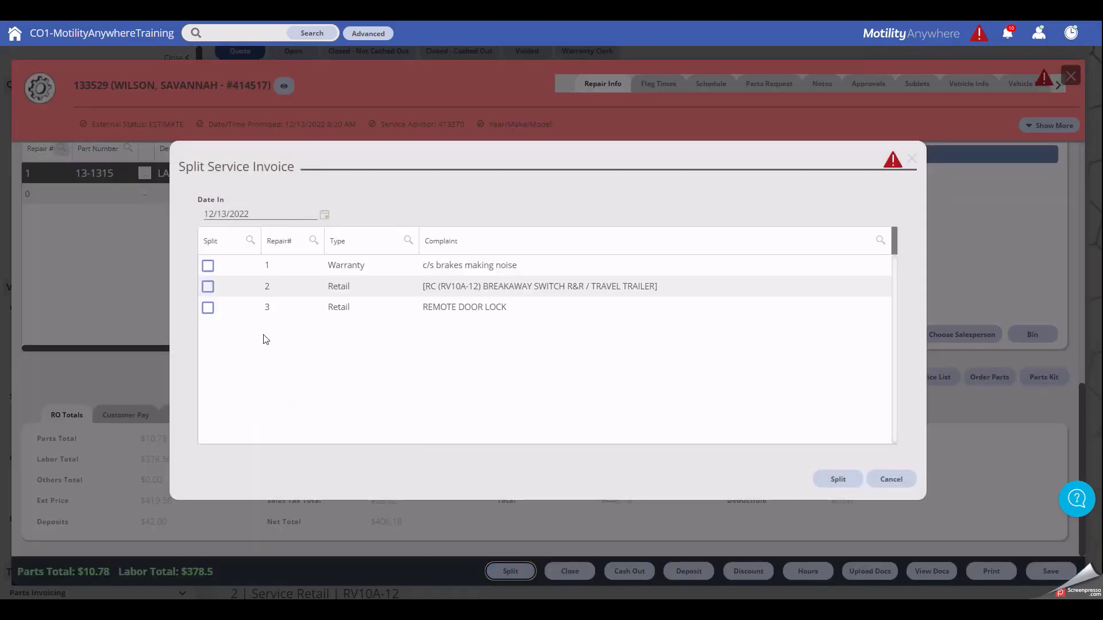
pyautogui.click(208, 265)
pyautogui.click(881, 484)
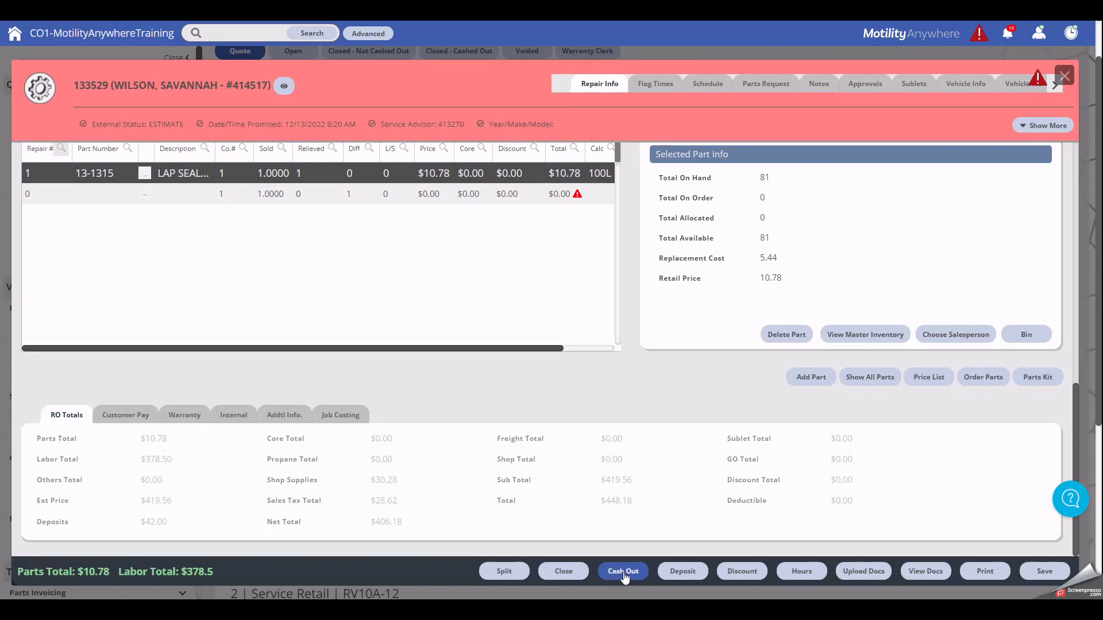
# Step: Record a $20.00 deposit on repair order 133529 and send it to cash-out
pyautogui.click(684, 574)
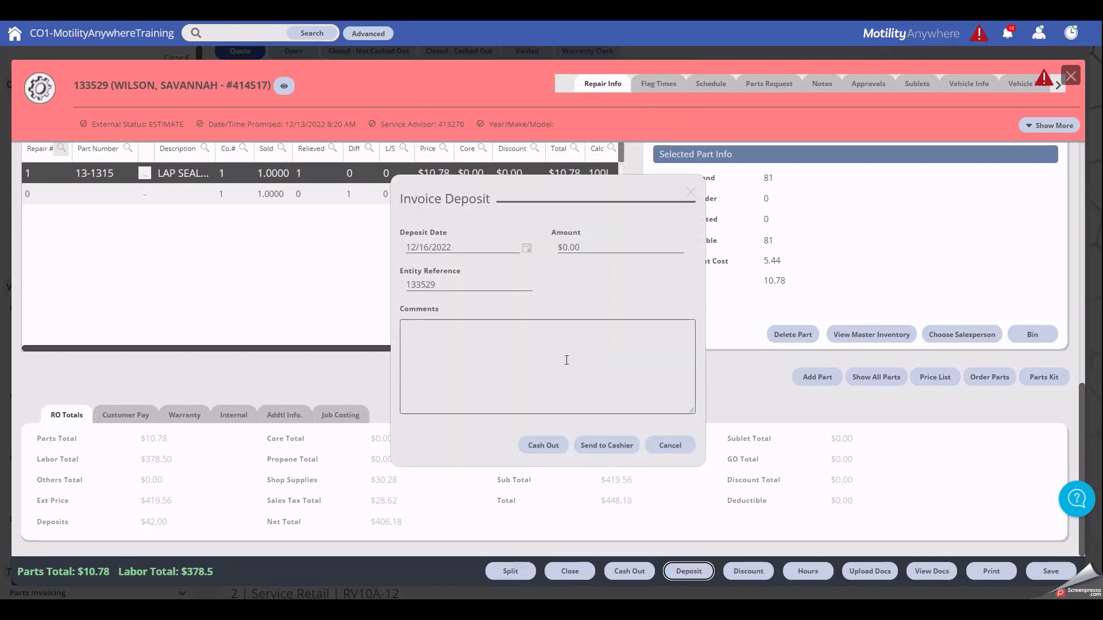
pyautogui.click(588, 246)
pyautogui.write('20')
pyautogui.click(544, 342)
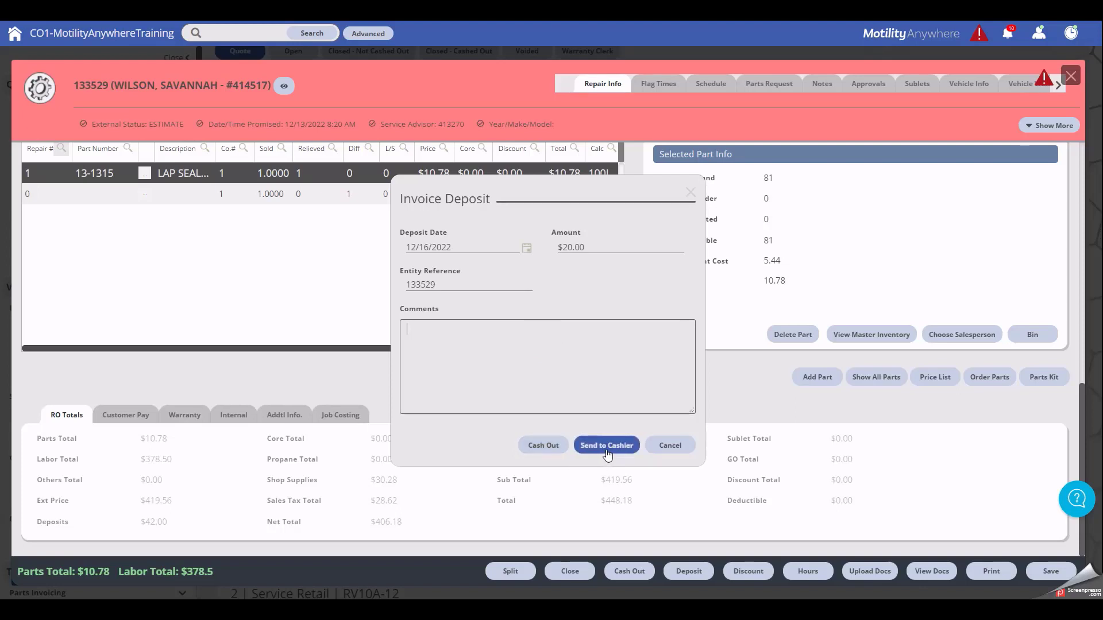
pyautogui.click(548, 450)
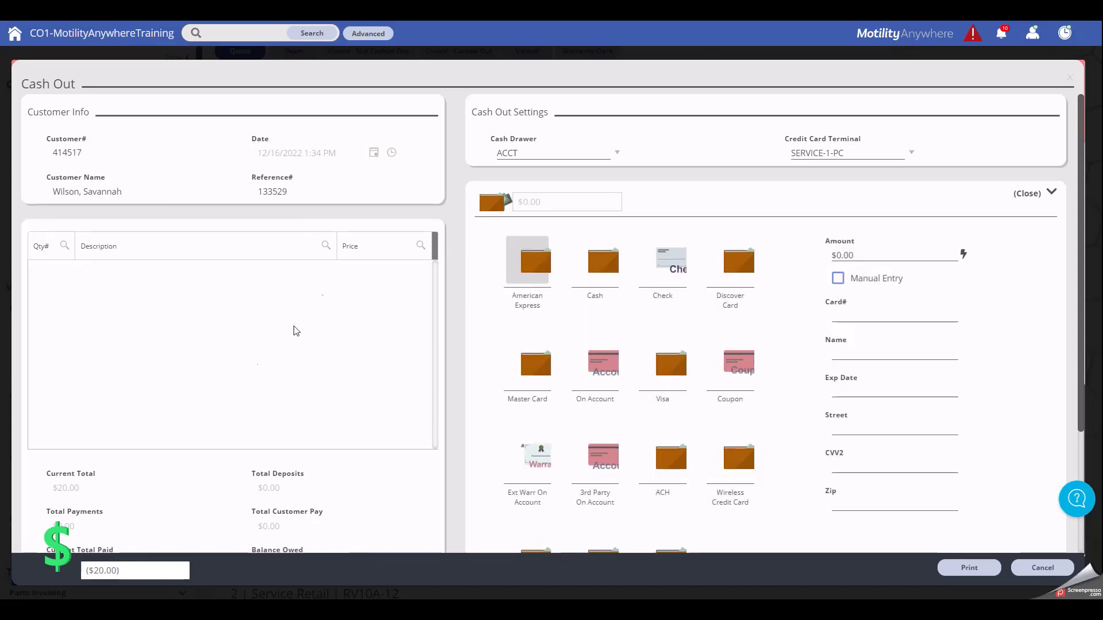
# Step: Pay $10.00 of the deposit in cash
pyautogui.scroll(-2, 227, 438)
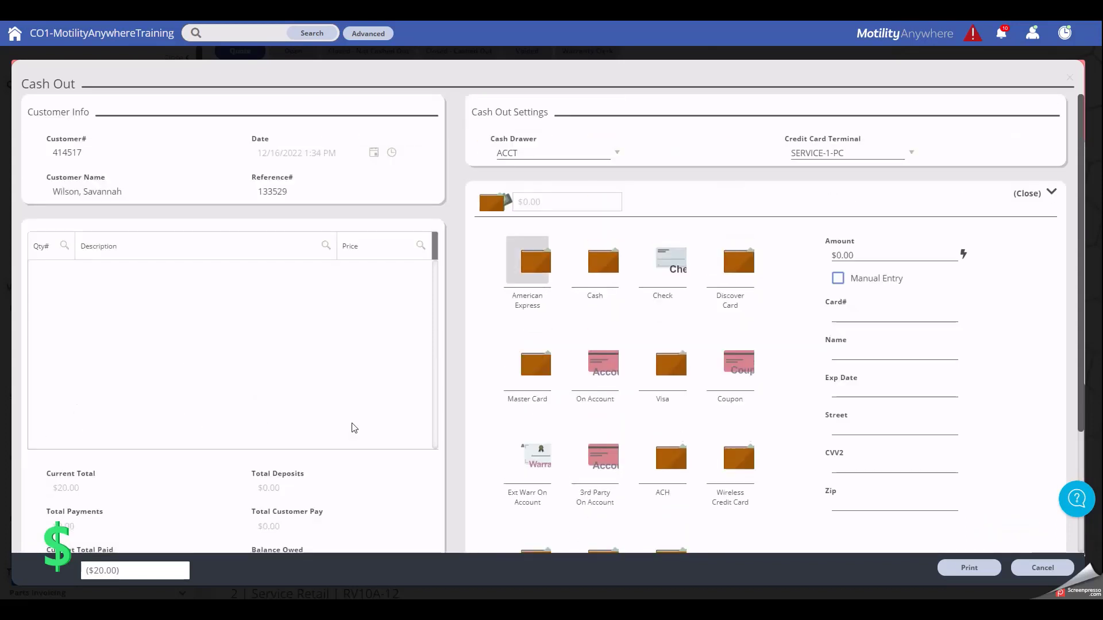
pyautogui.scroll(2, 345, 427)
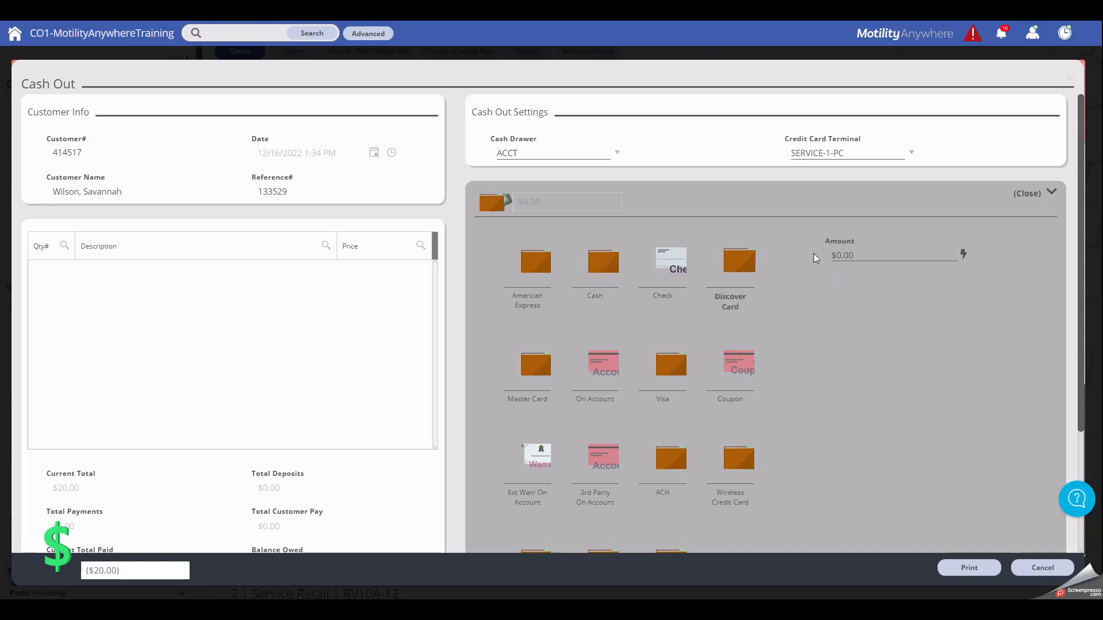
pyautogui.click(870, 254)
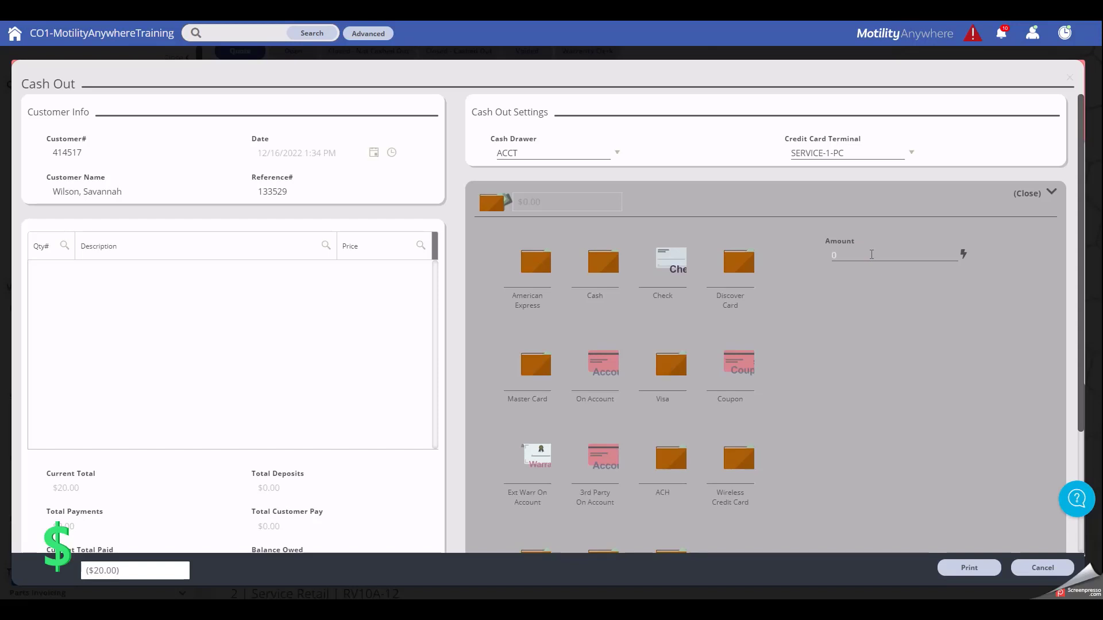
pyautogui.write('10')
pyautogui.click(888, 307)
pyautogui.click(815, 192)
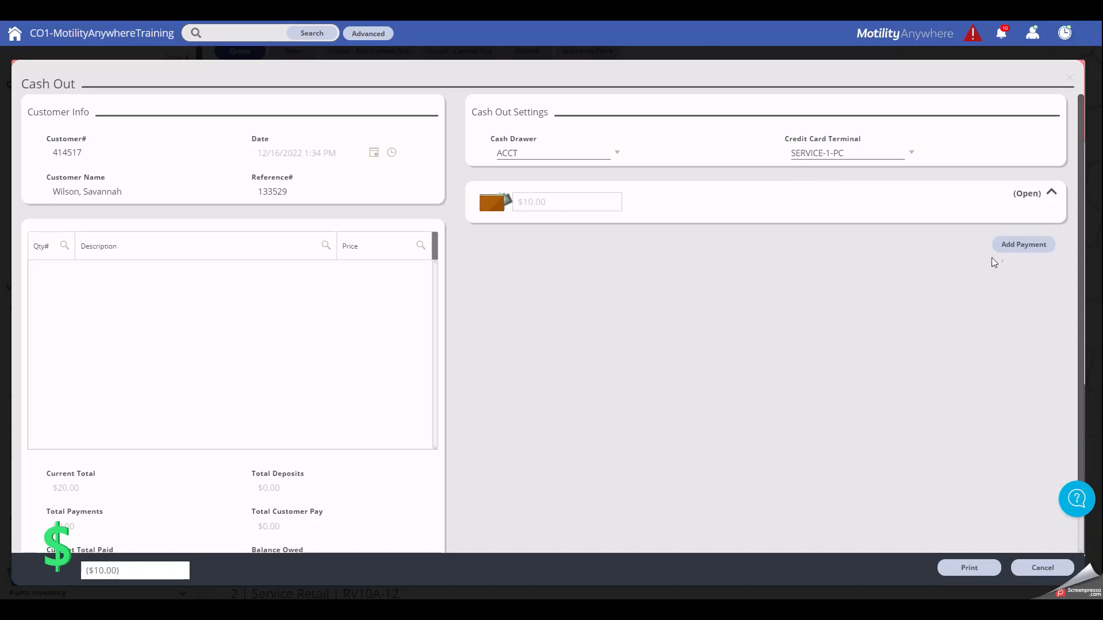
# Step: Pay the remaining $10.00 by check with its check number, then finish and print
pyautogui.click(1015, 246)
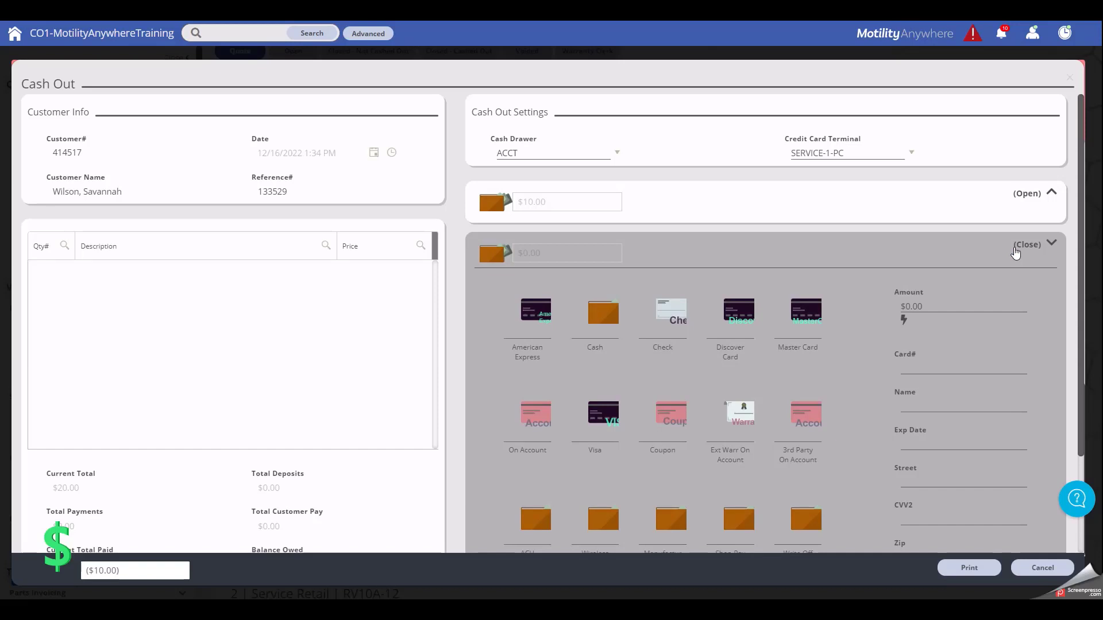
pyautogui.click(663, 311)
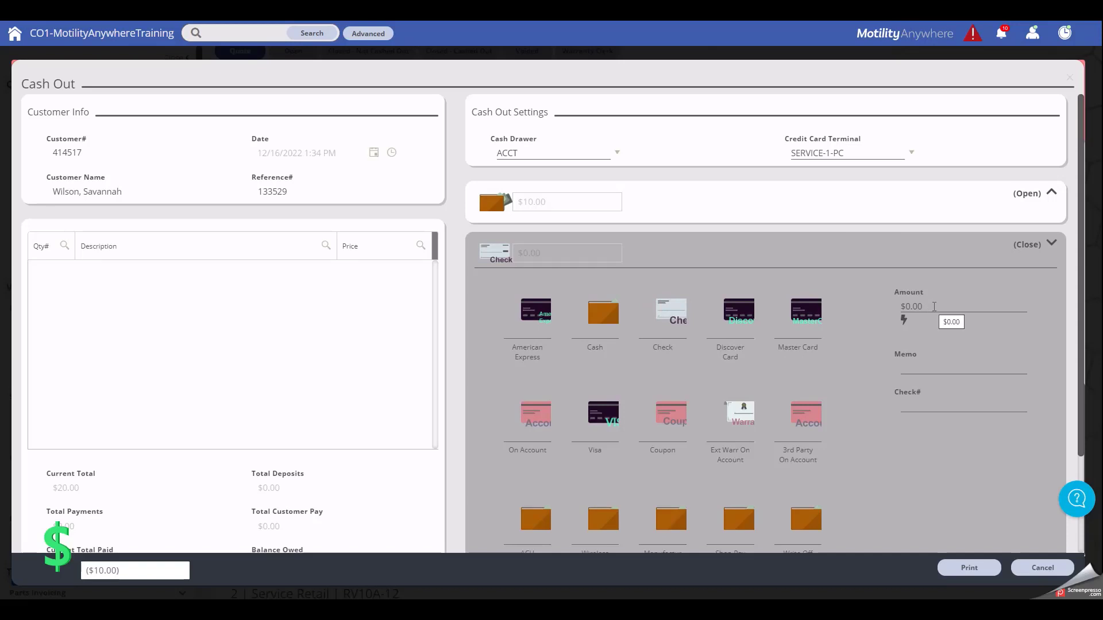
pyautogui.click(902, 318)
pyautogui.click(920, 406)
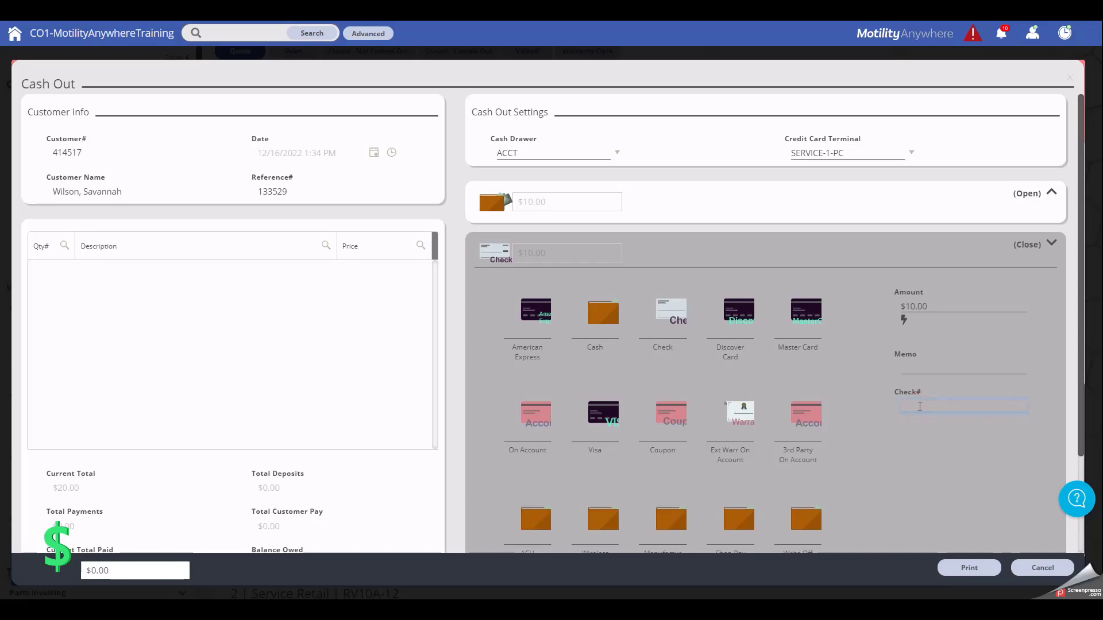
pyautogui.write('1234567')
pyautogui.click(968, 567)
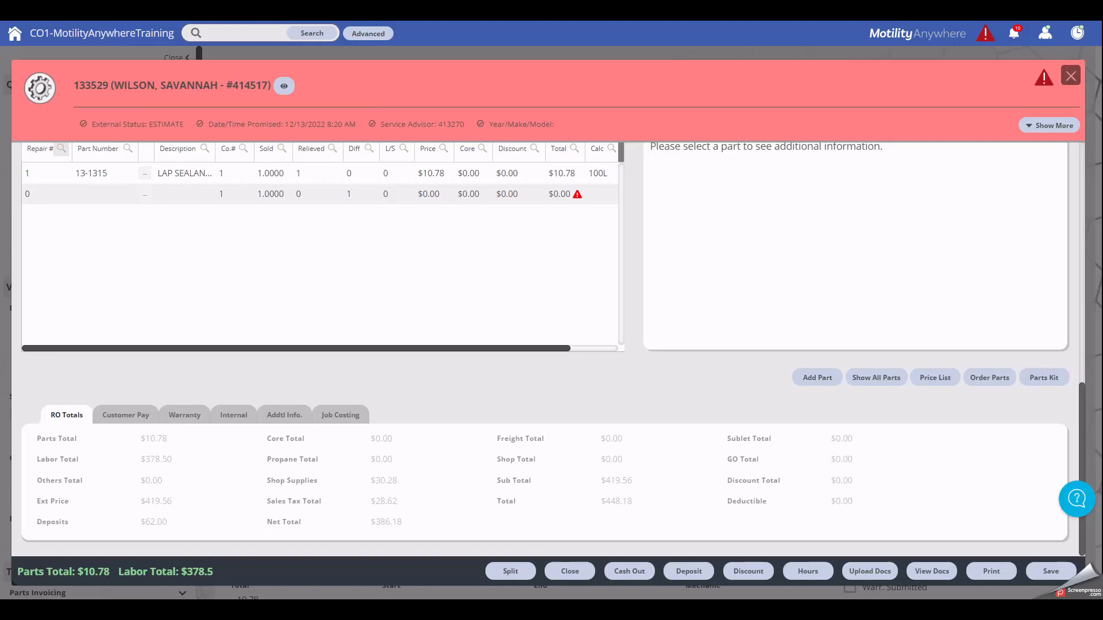
pyautogui.click(740, 577)
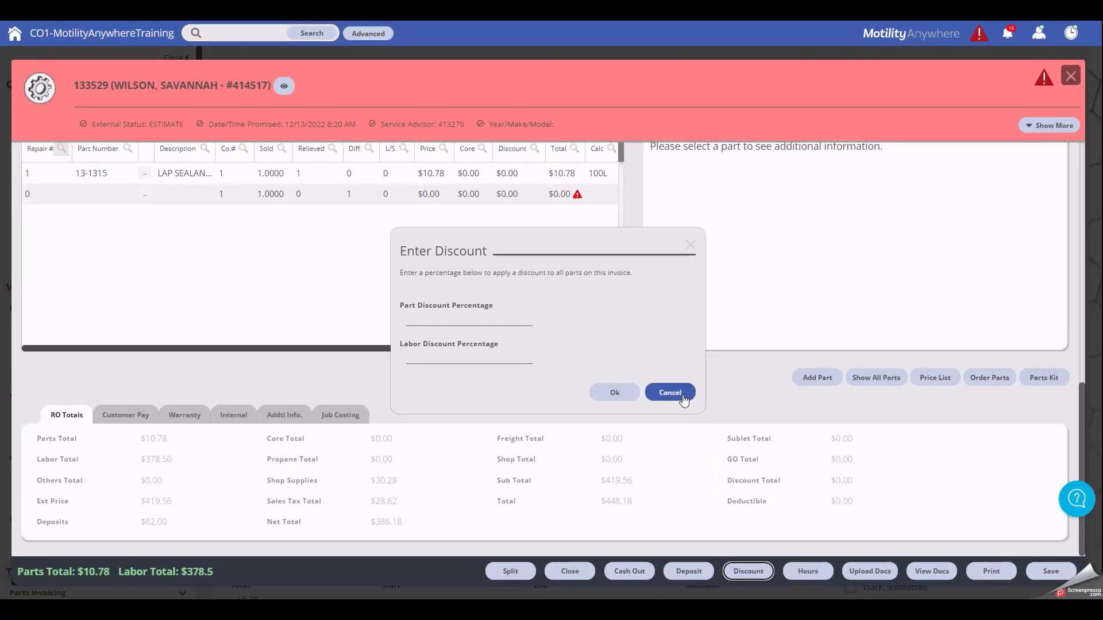
pyautogui.click(670, 393)
pyautogui.click(525, 180)
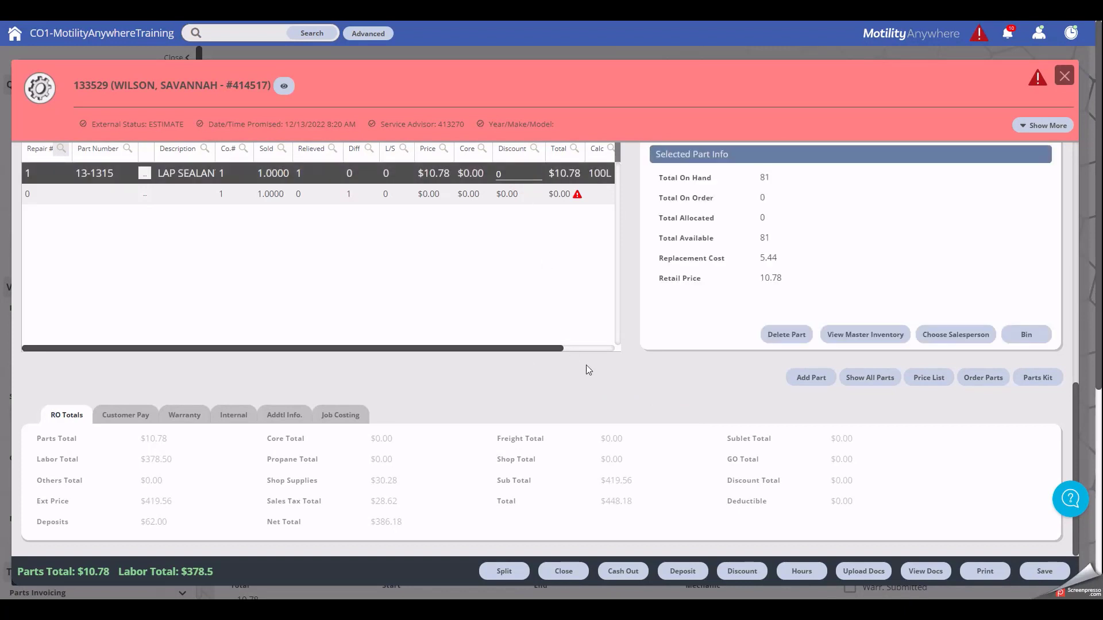
pyautogui.click(806, 576)
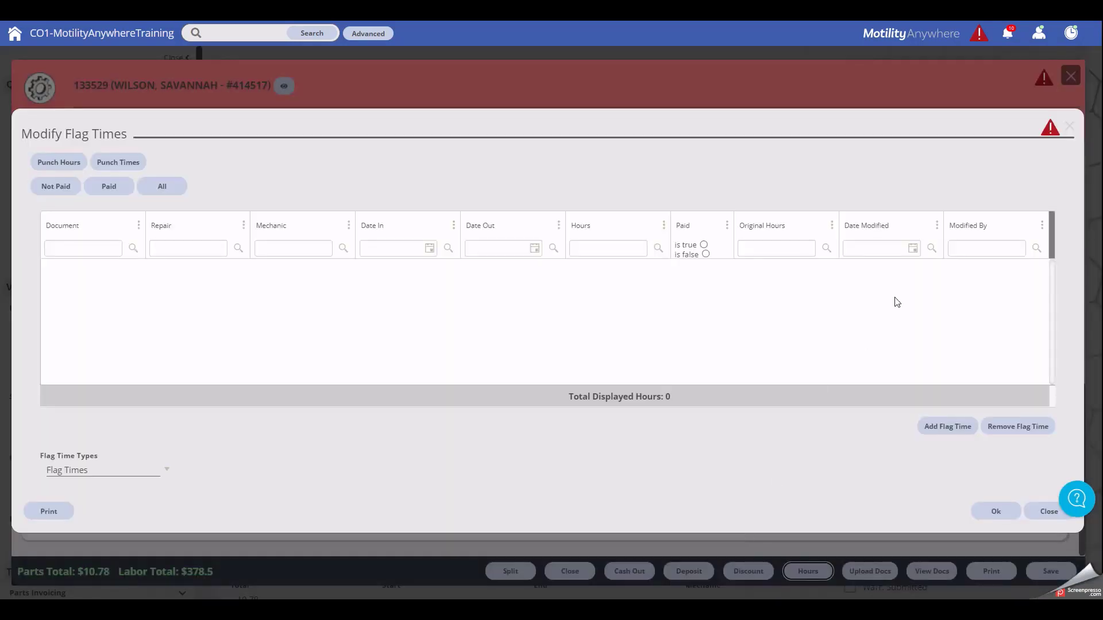
pyautogui.click(1068, 126)
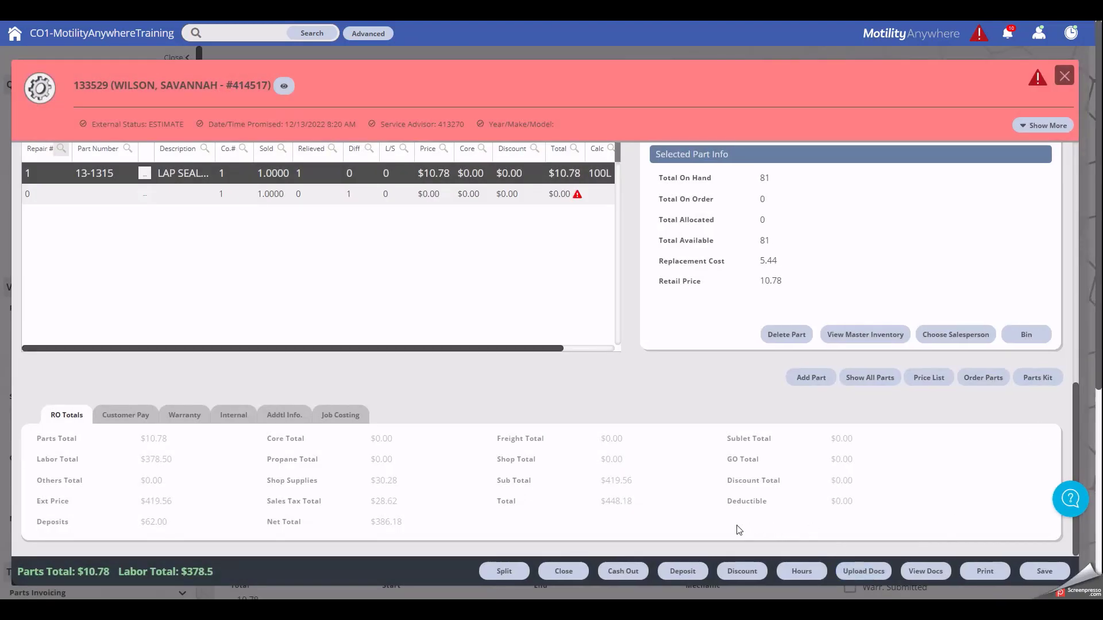
pyautogui.scroll(7, 725, 528)
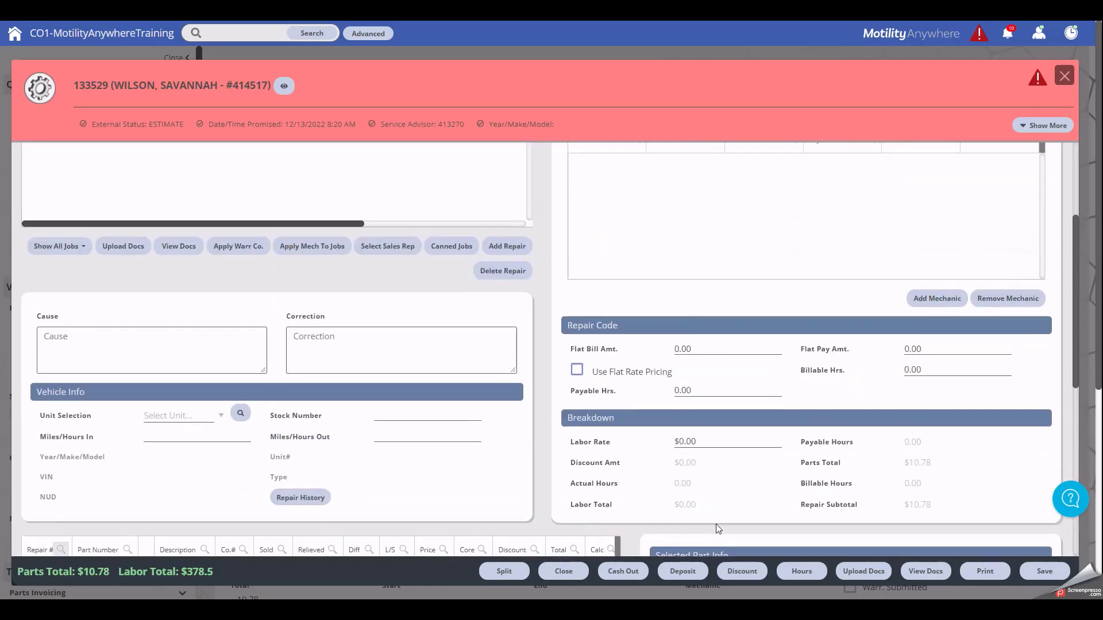
pyautogui.scroll(3, 717, 524)
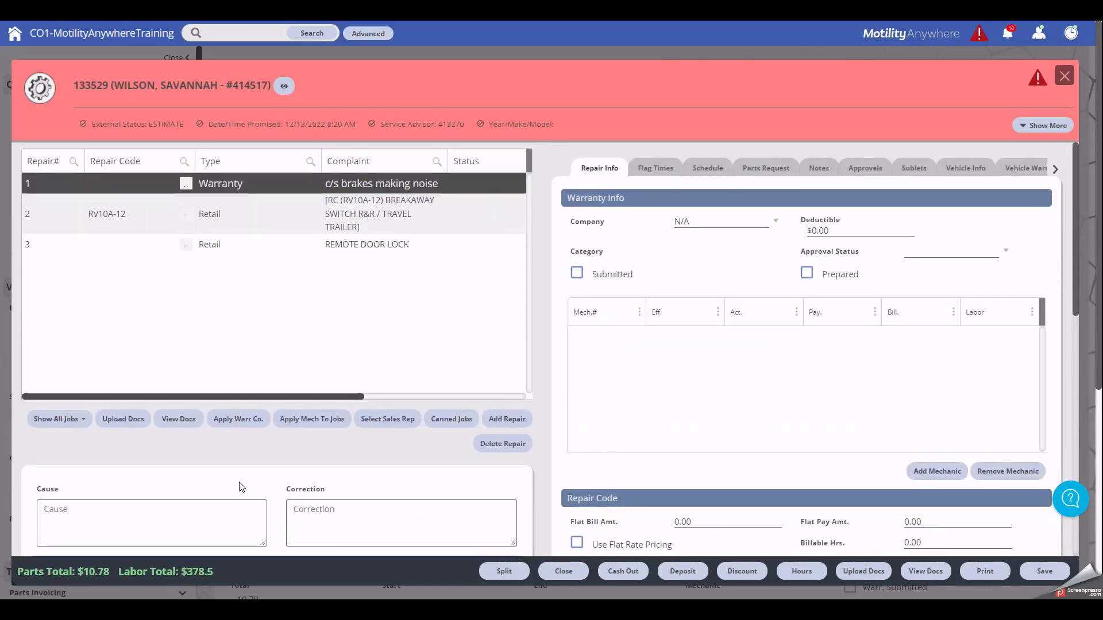